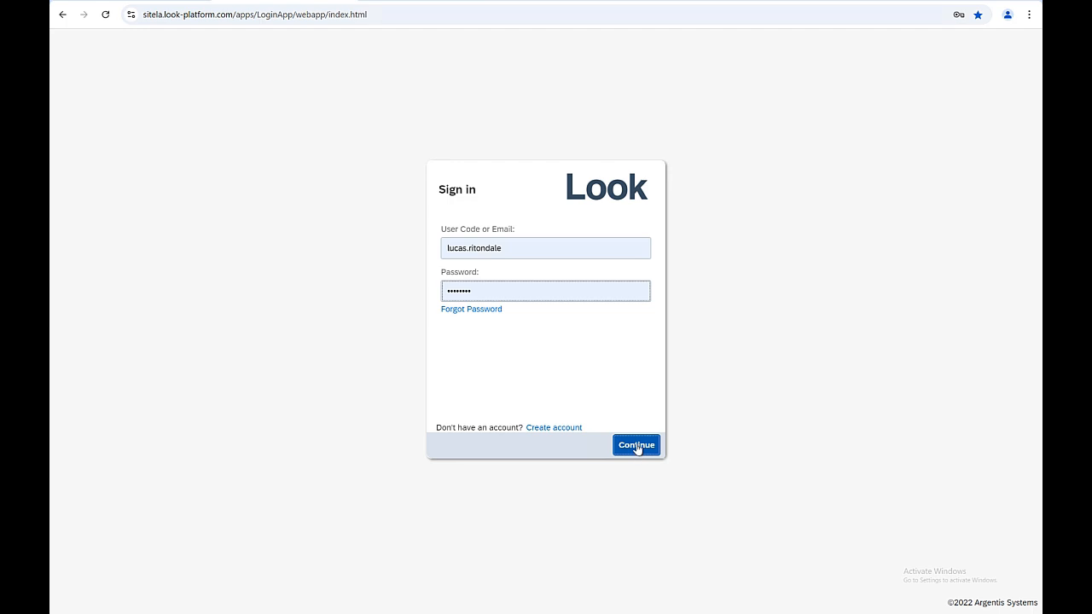
Step: Sign in with the filled-in credentials and enter the Acumatica Demo workspace
{"action": "left_click", "coordinate": [637, 446]}
{"action": "left_click", "coordinate": [644, 315]}
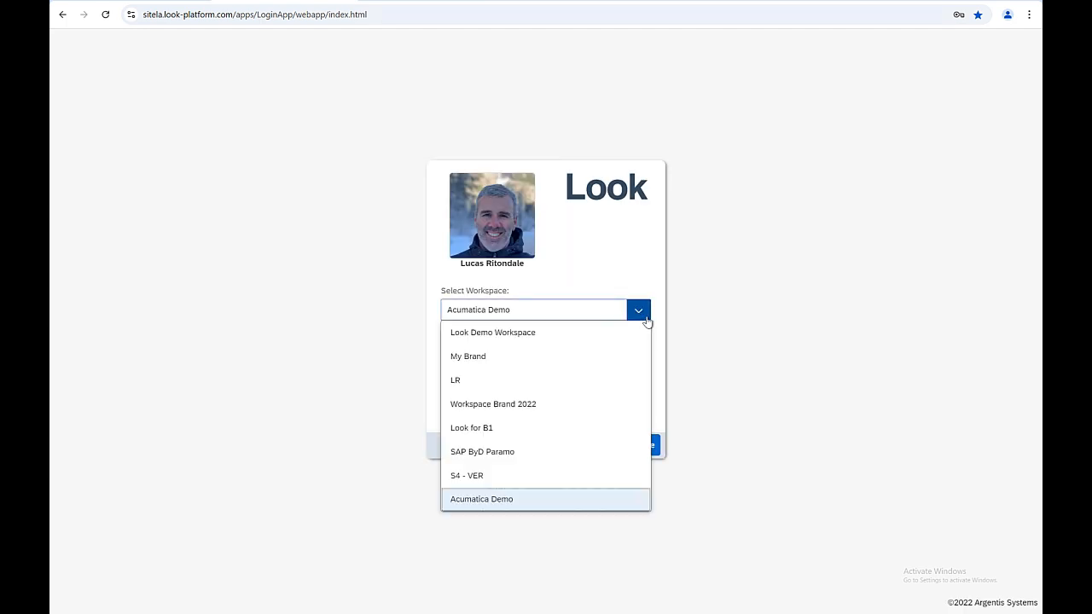
{"action": "left_click", "coordinate": [538, 501]}
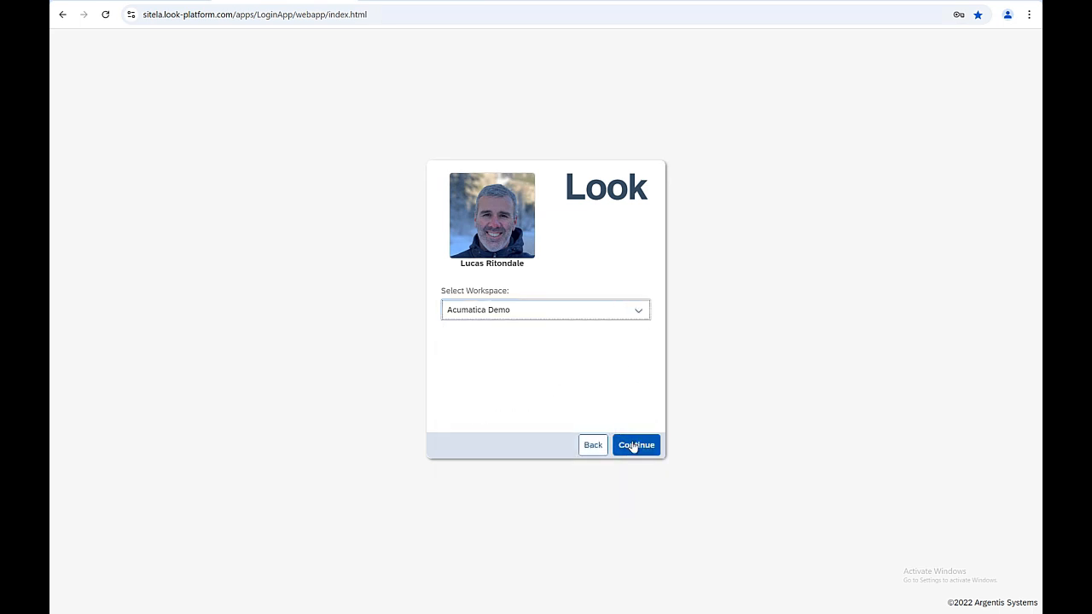
{"action": "left_click", "coordinate": [633, 447]}
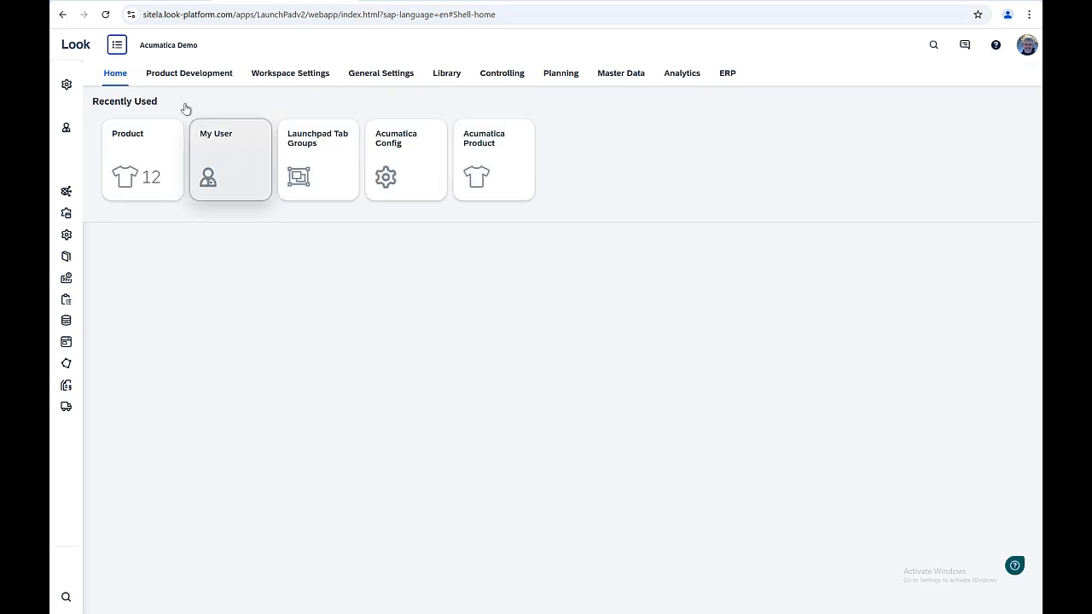
Step: Open the Acumatica product list and display the details of product P000006, AX Long-sleeved linen shirt
{"action": "left_click", "coordinate": [189, 73]}
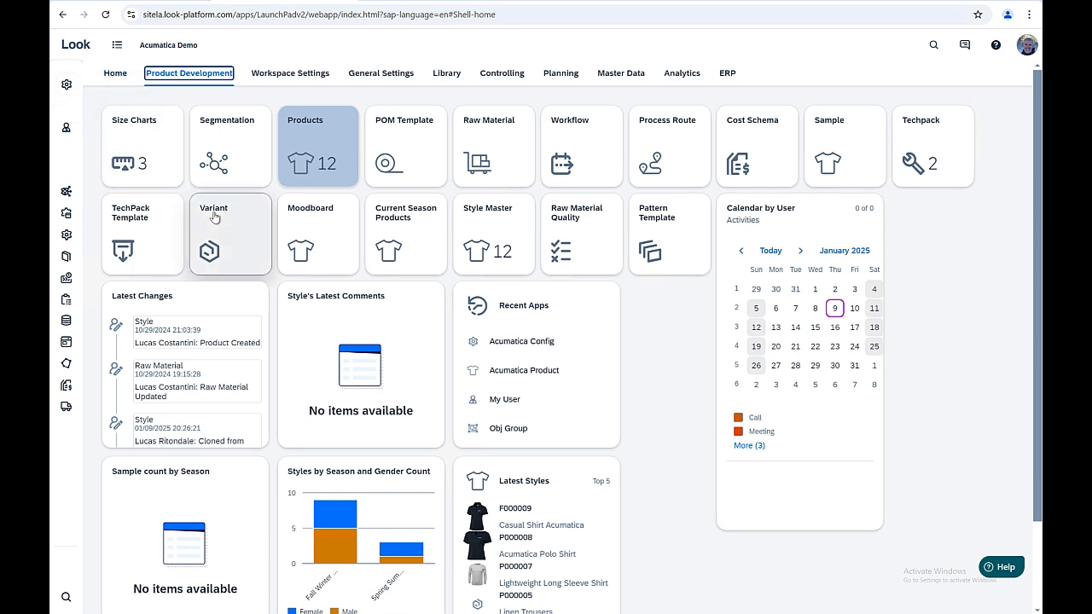
{"action": "left_click", "coordinate": [505, 373]}
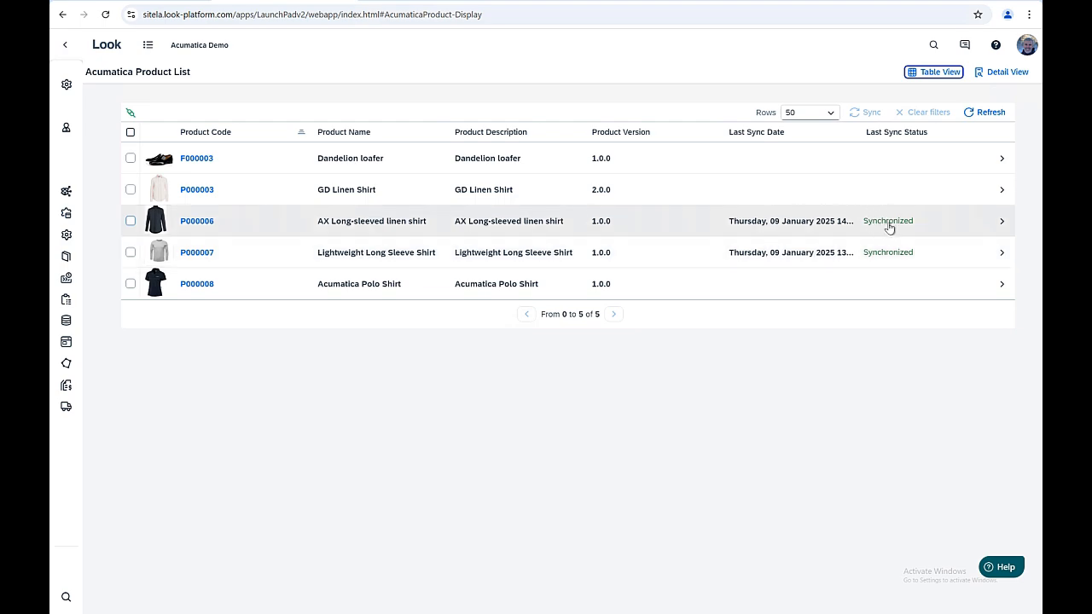
{"action": "left_click", "coordinate": [1003, 221]}
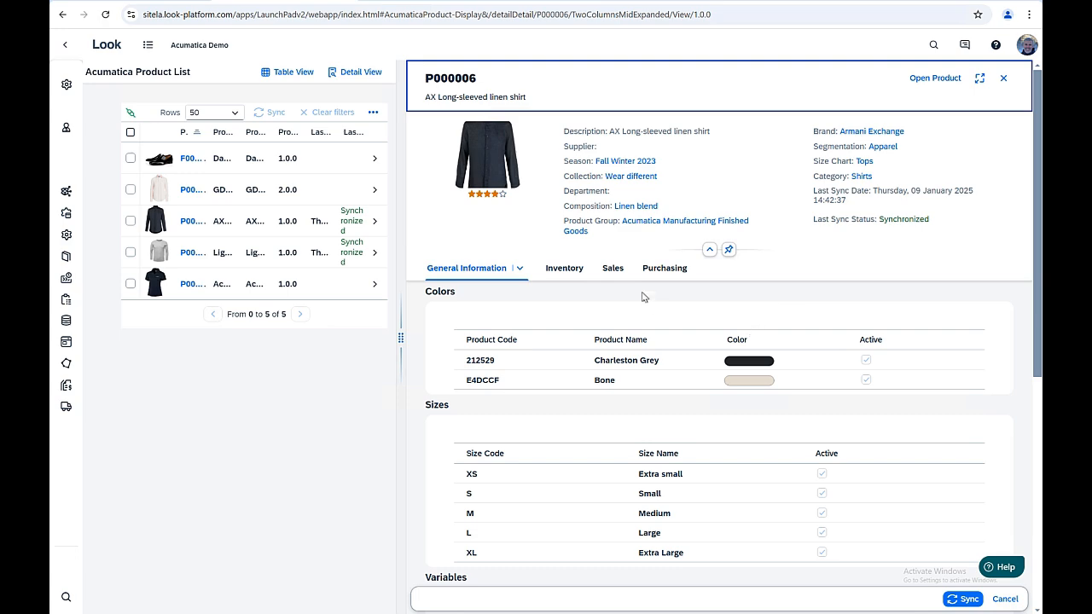
Step: Check the stock of P000006's Charleston Grey Extra small variant, and review the product's sales and purchasing charts
{"action": "left_click", "coordinate": [578, 271]}
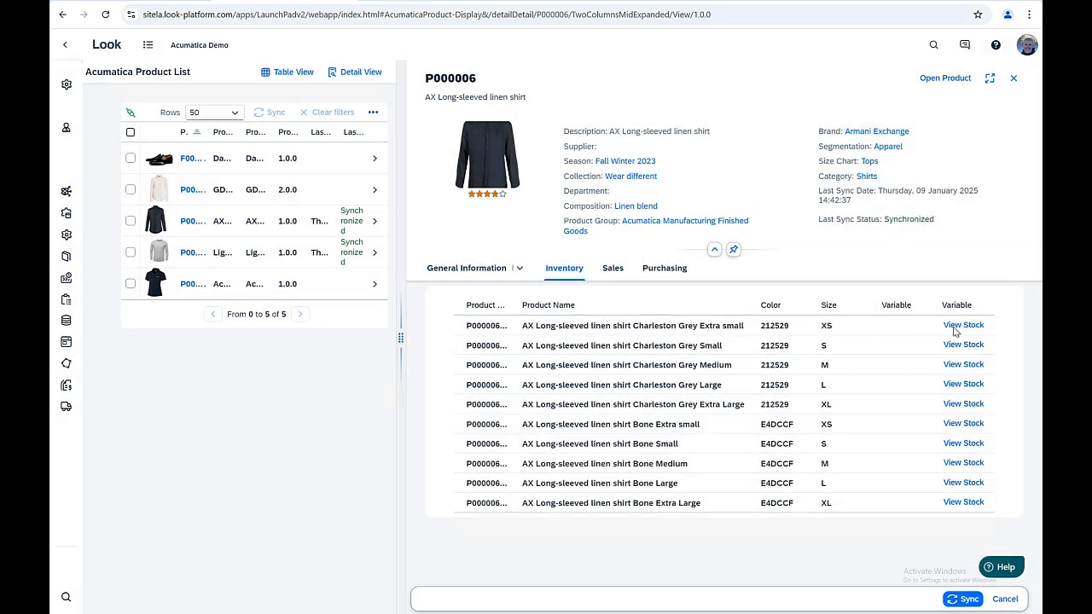
{"action": "left_click", "coordinate": [958, 334]}
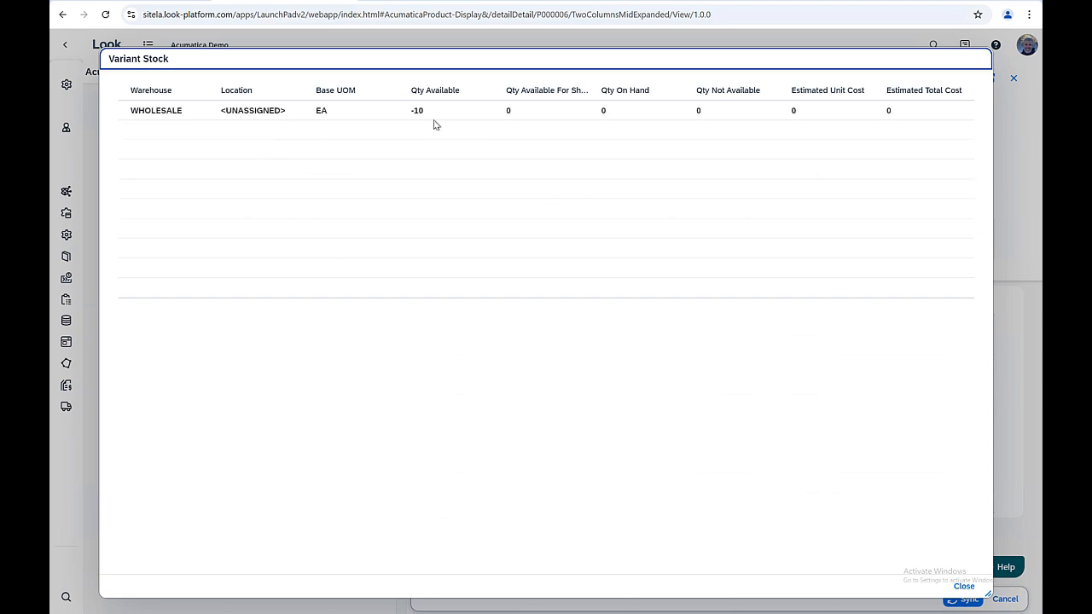
{"action": "left_click", "coordinate": [964, 587]}
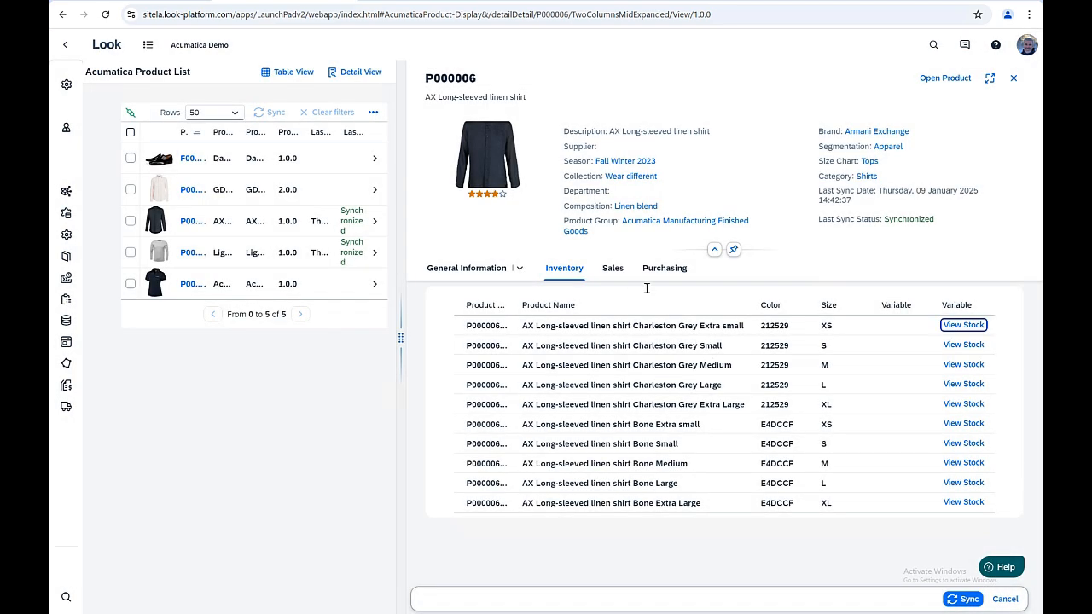
{"action": "left_click", "coordinate": [612, 267]}
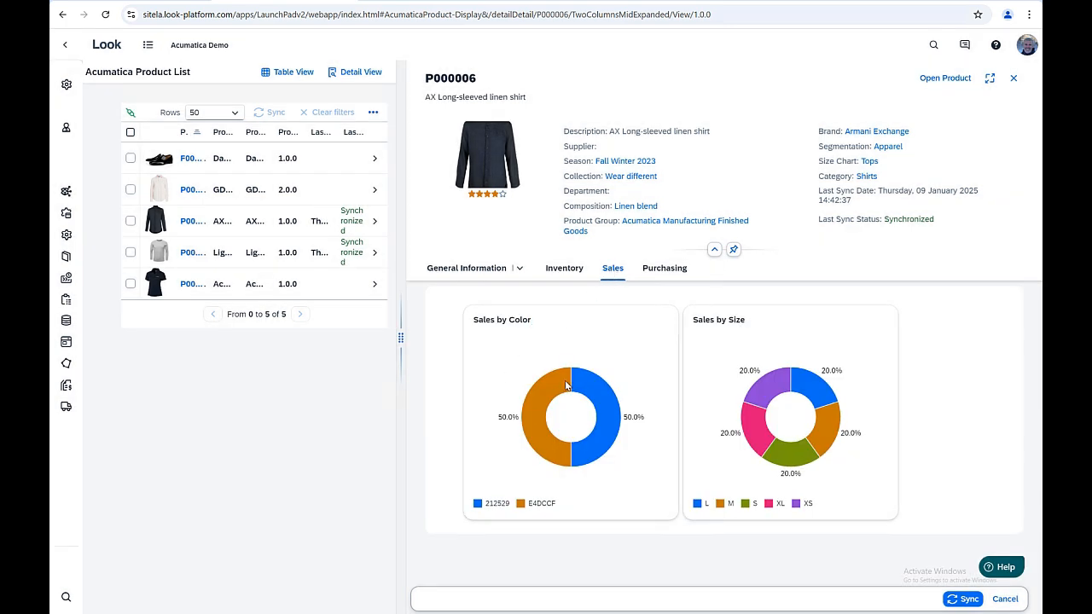
{"action": "left_click", "coordinate": [662, 269]}
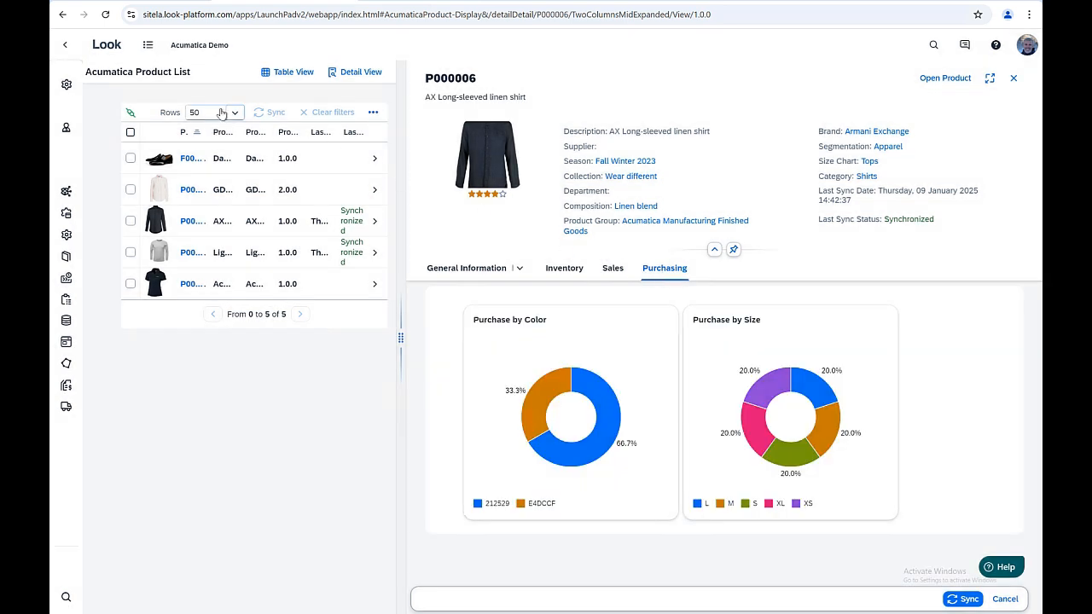
Step: Return to the launchpad and load the complete product list from Product Development without filters
{"action": "left_click", "coordinate": [107, 45]}
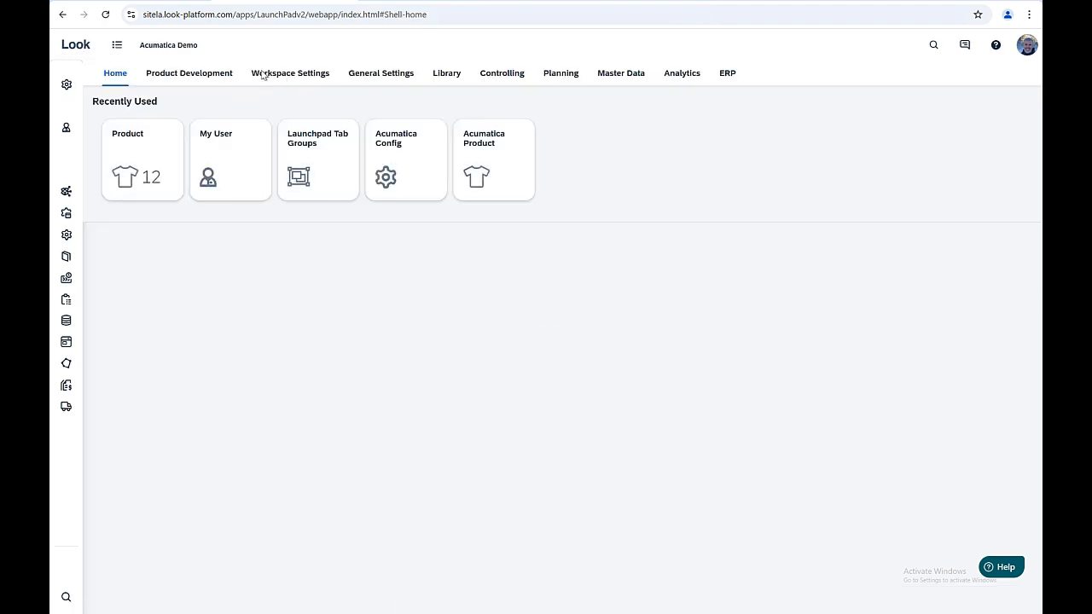
{"action": "left_click", "coordinate": [218, 74]}
{"action": "left_click", "coordinate": [336, 139]}
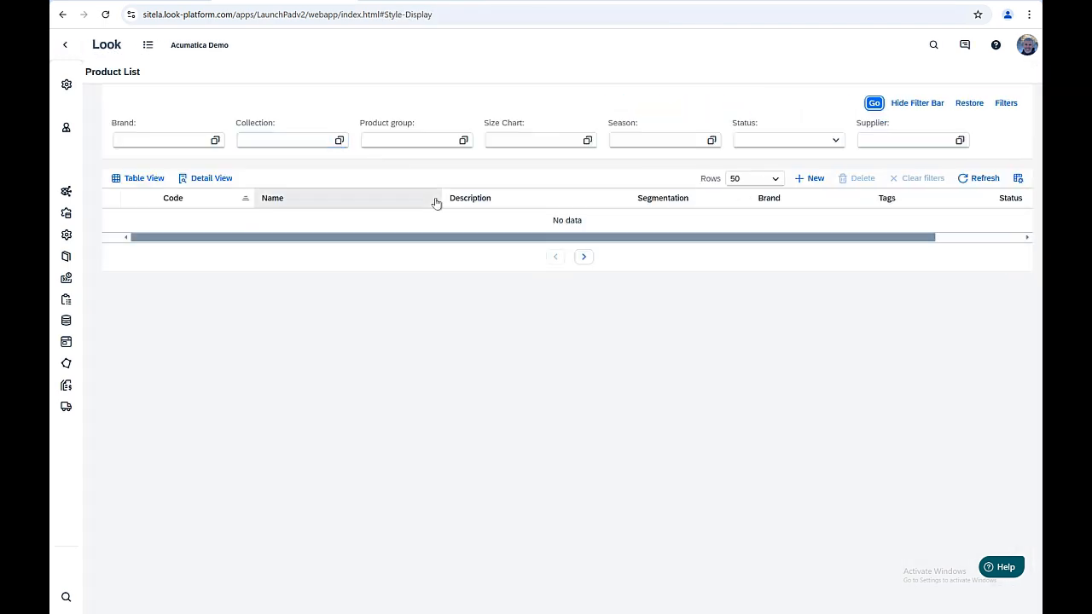
{"action": "left_click", "coordinate": [874, 103]}
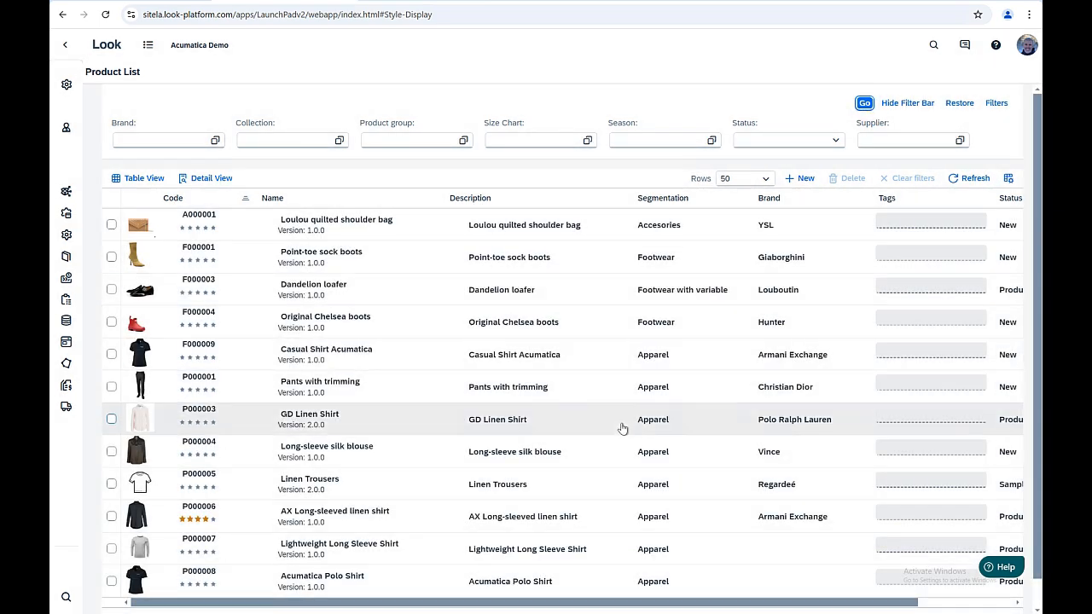
Step: Open product P000008, Acumatica Polo Shirt, in full-screen view
{"action": "scroll", "coordinate": [621, 426], "scroll_direction": "down", "scroll_amount": 1}
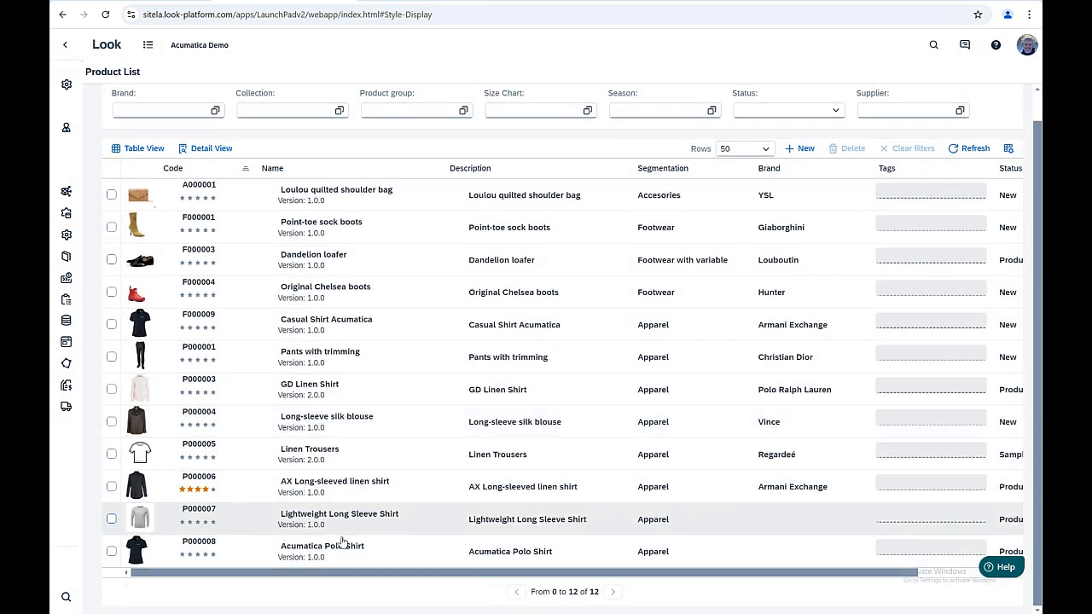
{"action": "left_click", "coordinate": [708, 555]}
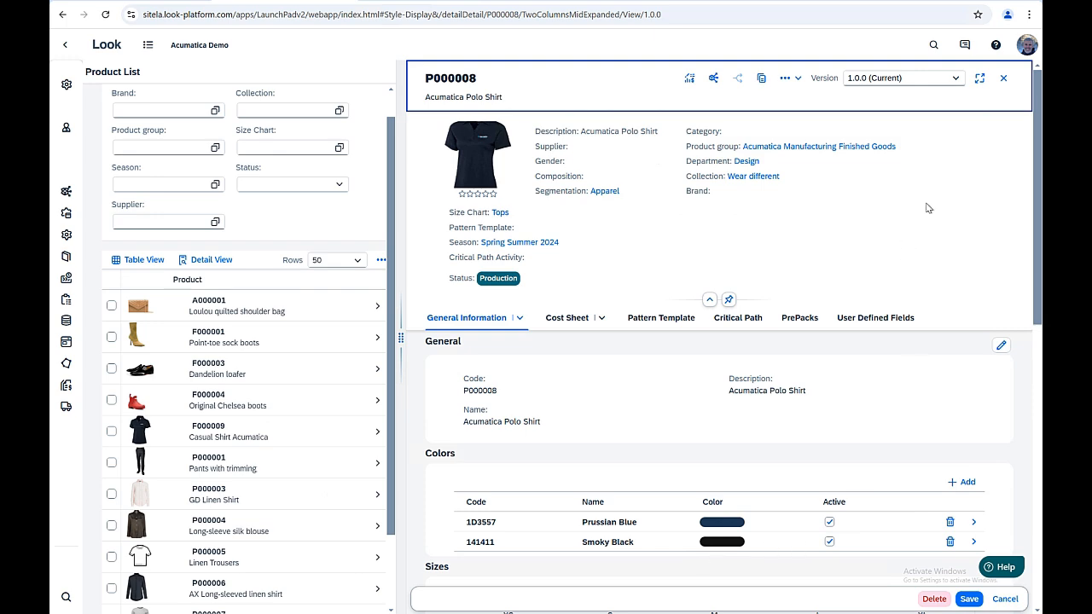
{"action": "left_click", "coordinate": [980, 77]}
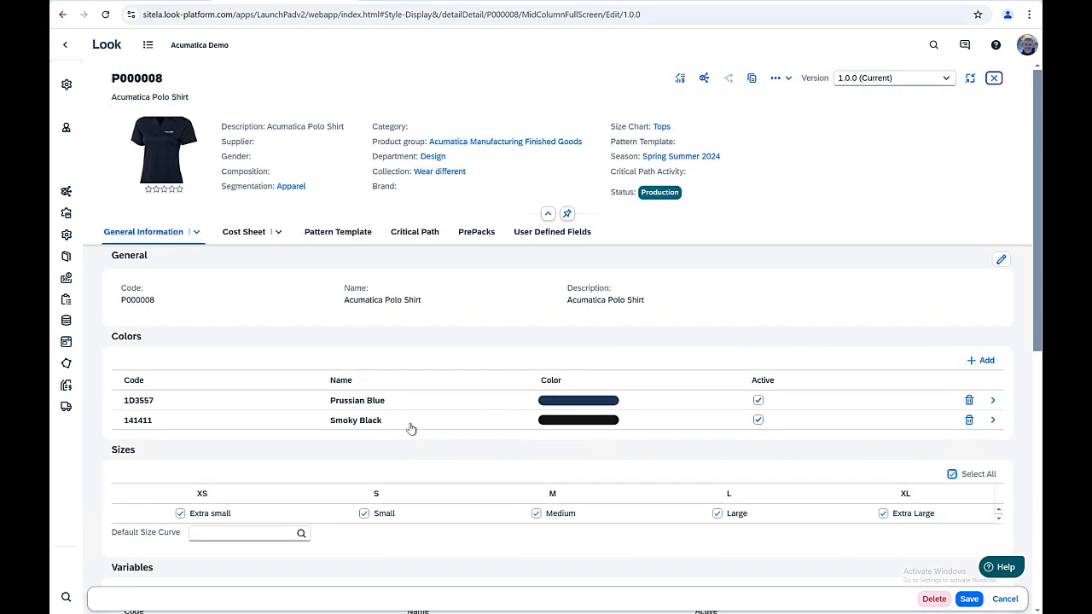
Step: Review the polo shirt's colors and sizes, and display the bills of materials in its cost sheet
{"action": "scroll", "coordinate": [244, 434], "scroll_direction": "down", "scroll_amount": 2}
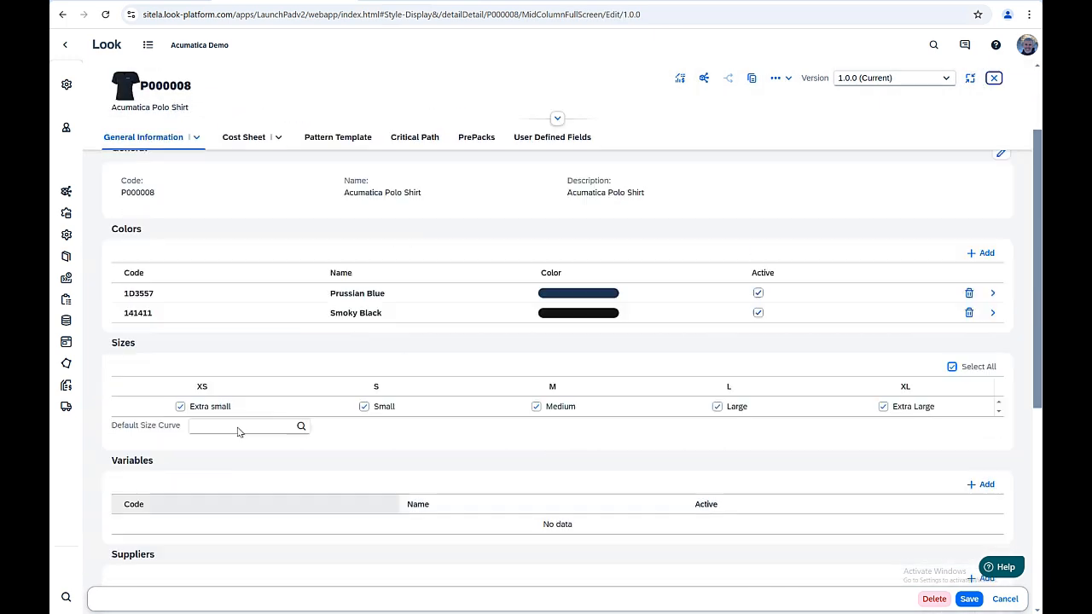
{"action": "scroll", "coordinate": [247, 426], "scroll_direction": "up", "scroll_amount": 3}
{"action": "left_click", "coordinate": [243, 232]}
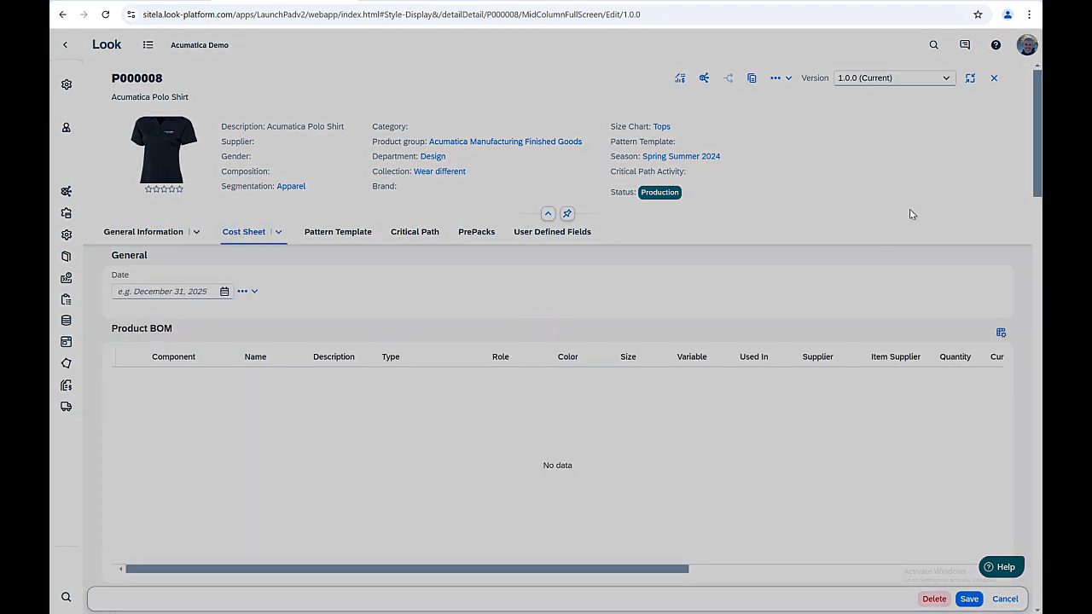
{"action": "scroll", "coordinate": [1037, 162], "scroll_direction": "down", "scroll_amount": 2}
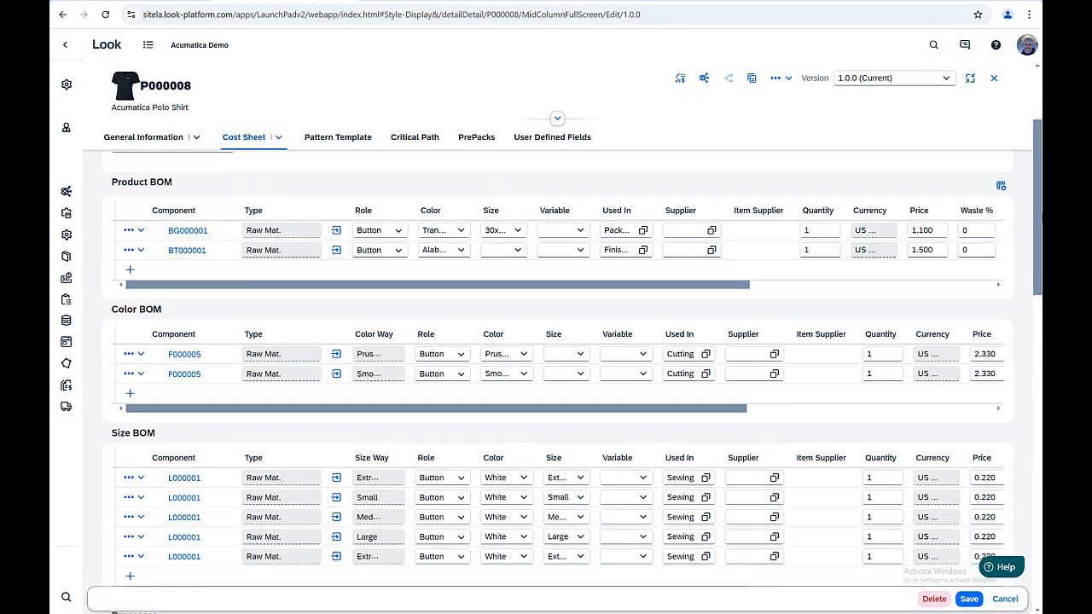
Step: Examine the details of components BG000001 and BT000001 in the Product BOM
{"action": "left_click", "coordinate": [198, 238]}
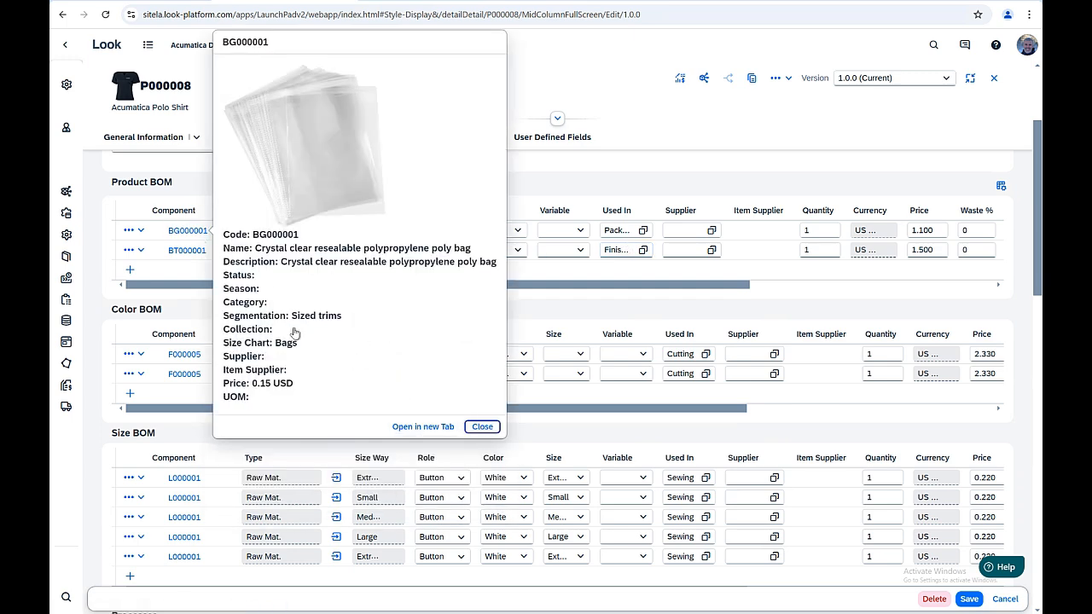
{"action": "left_click", "coordinate": [482, 427]}
{"action": "left_click", "coordinate": [189, 250]}
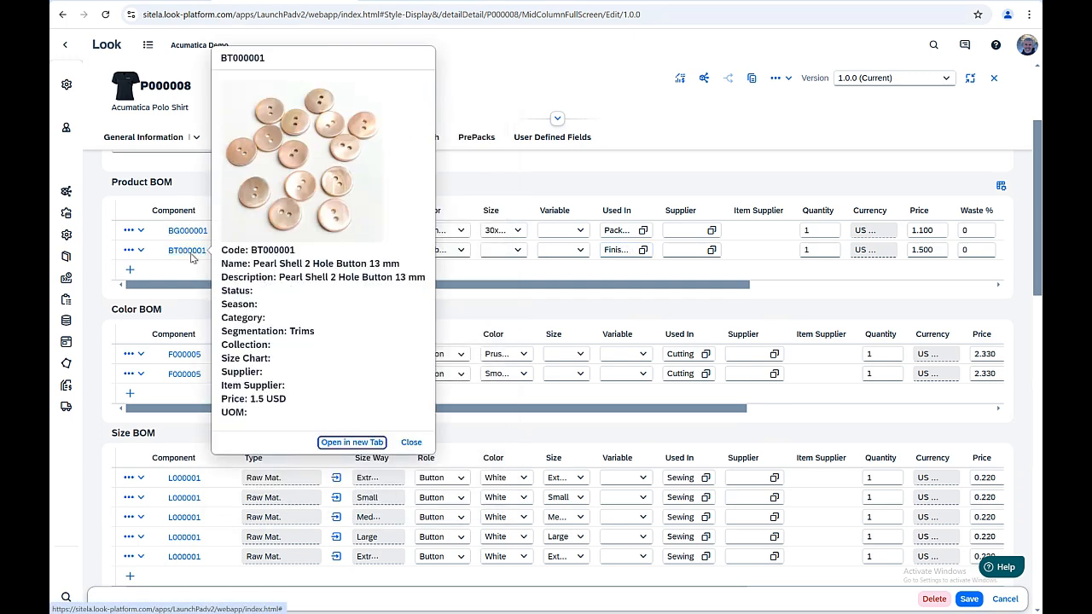
{"action": "left_click", "coordinate": [411, 442]}
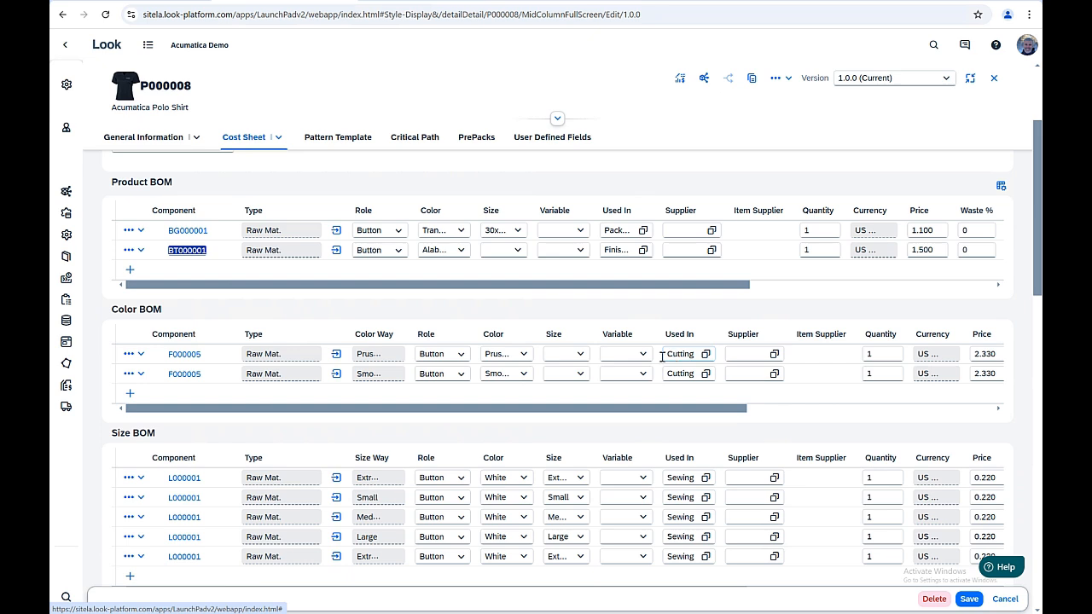
Step: Examine Color BOM fabric F000005 and Size BOM label L000001, including the first label row's Used In selection
{"action": "left_click", "coordinate": [184, 353]}
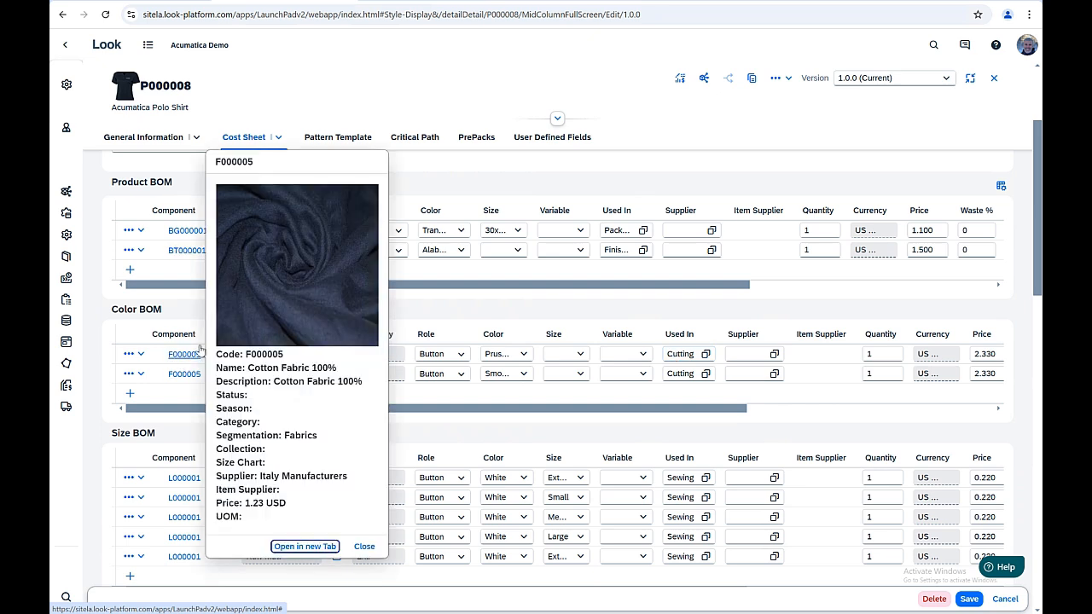
{"action": "left_click", "coordinate": [629, 393]}
{"action": "left_click", "coordinate": [184, 478]}
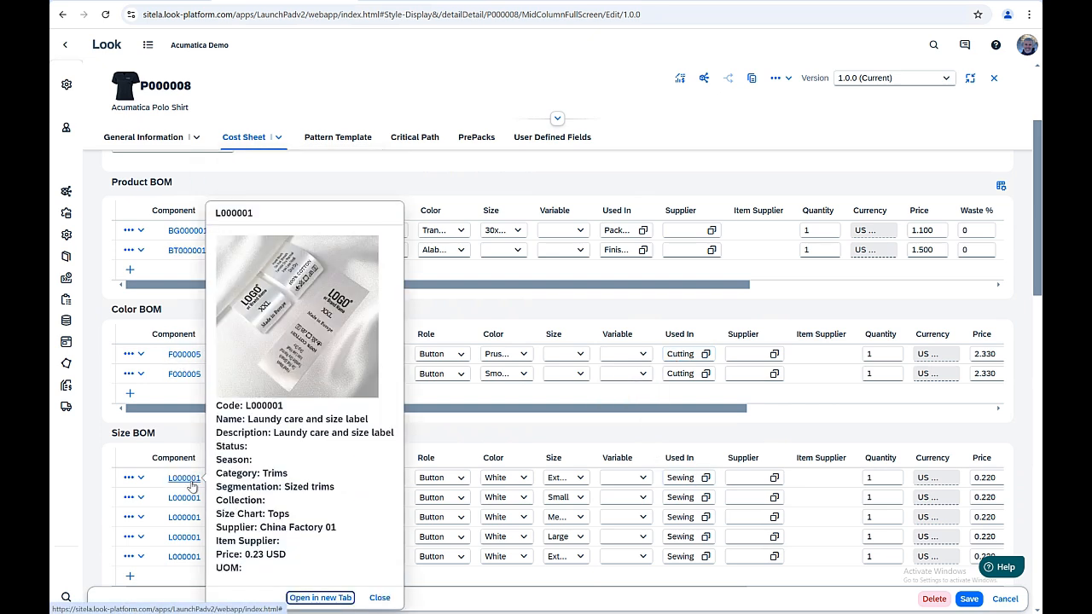
{"action": "left_click", "coordinate": [706, 478]}
{"action": "left_click", "coordinate": [964, 586]}
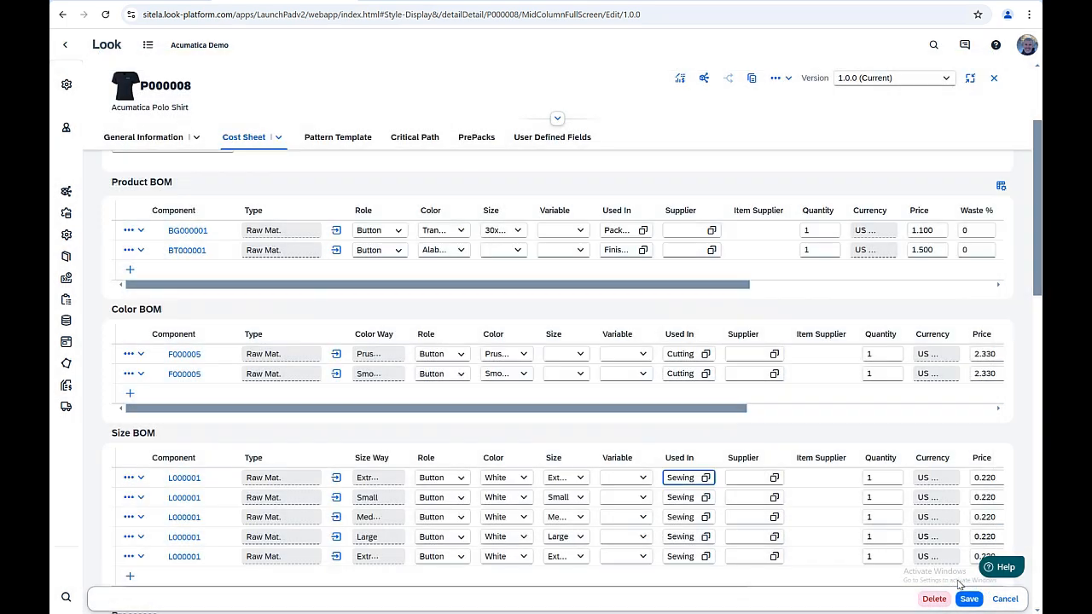
Step: Show the polo shirt's full set of editable general information fields
{"action": "left_click", "coordinate": [156, 139]}
{"action": "left_click", "coordinate": [1000, 164]}
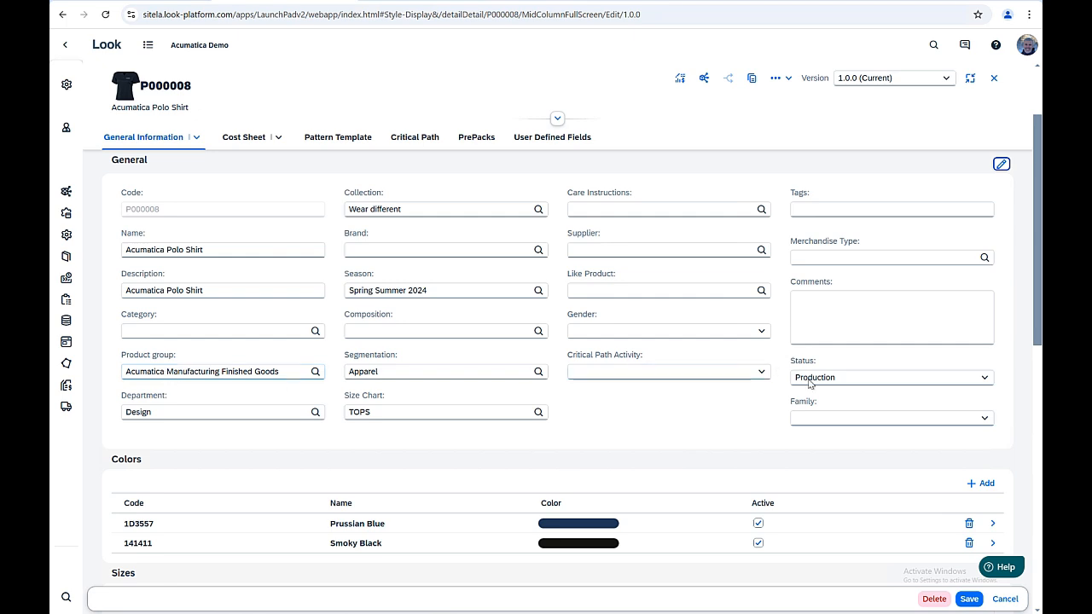
Step: Create the product variants for the Acumatica Polo Shirt without UPC codes
{"action": "left_click", "coordinate": [776, 78]}
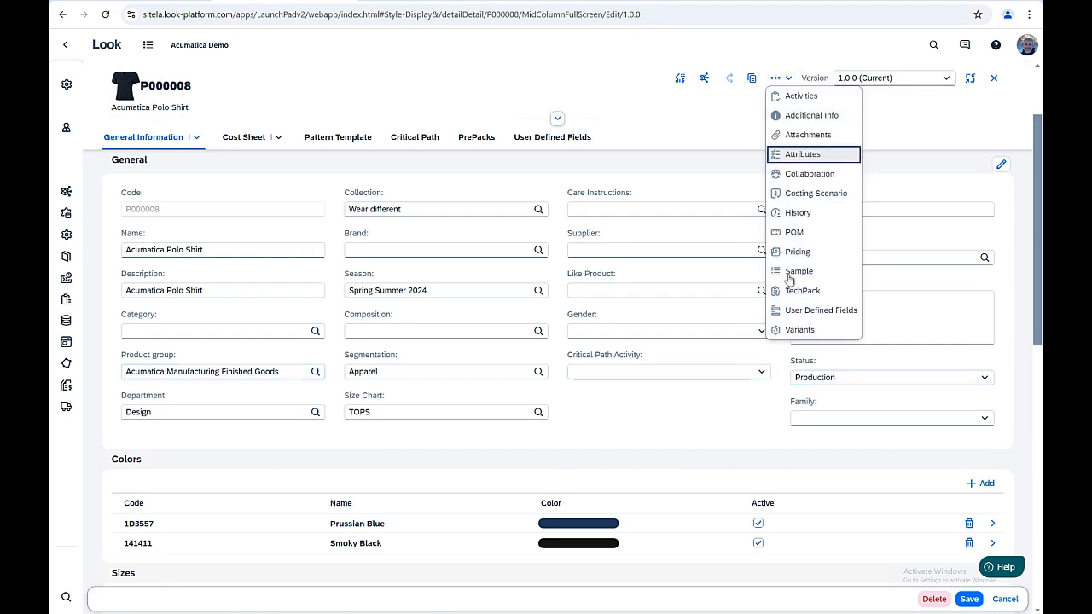
{"action": "left_click", "coordinate": [800, 331]}
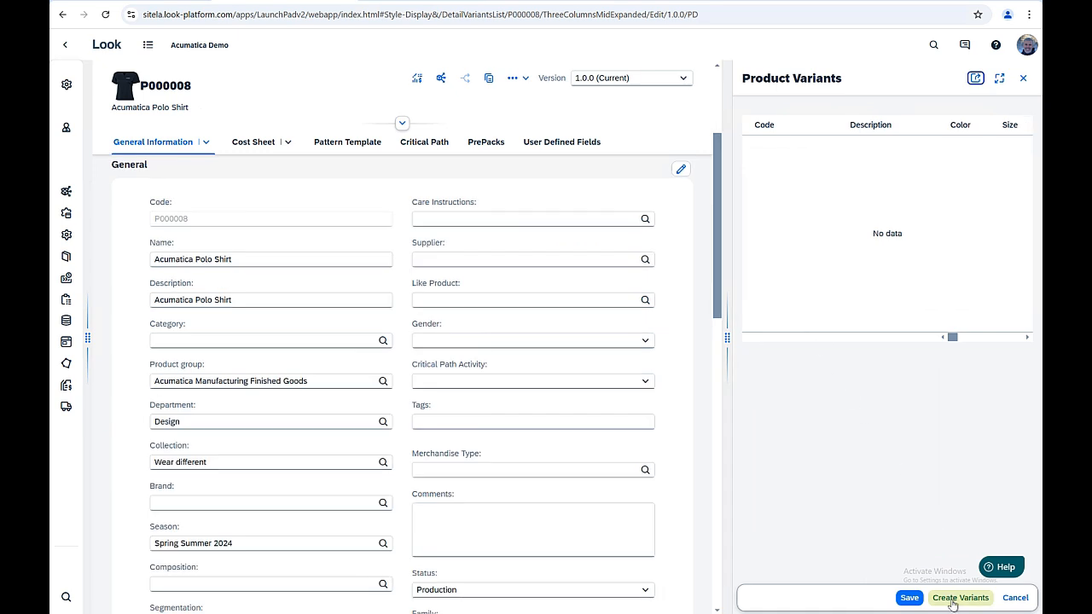
{"action": "left_click", "coordinate": [950, 600]}
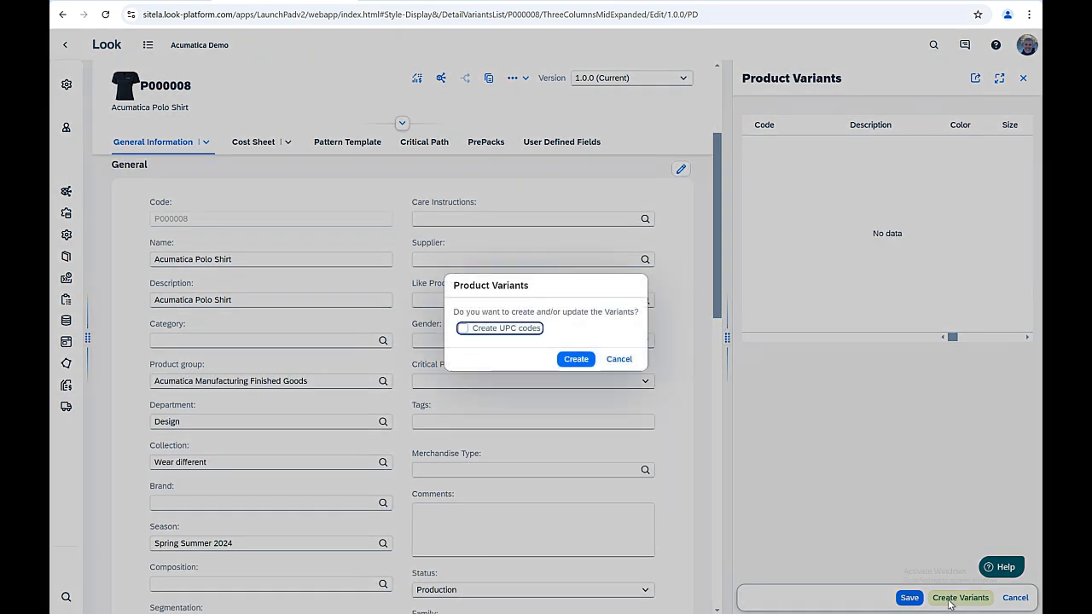
{"action": "left_click", "coordinate": [585, 363]}
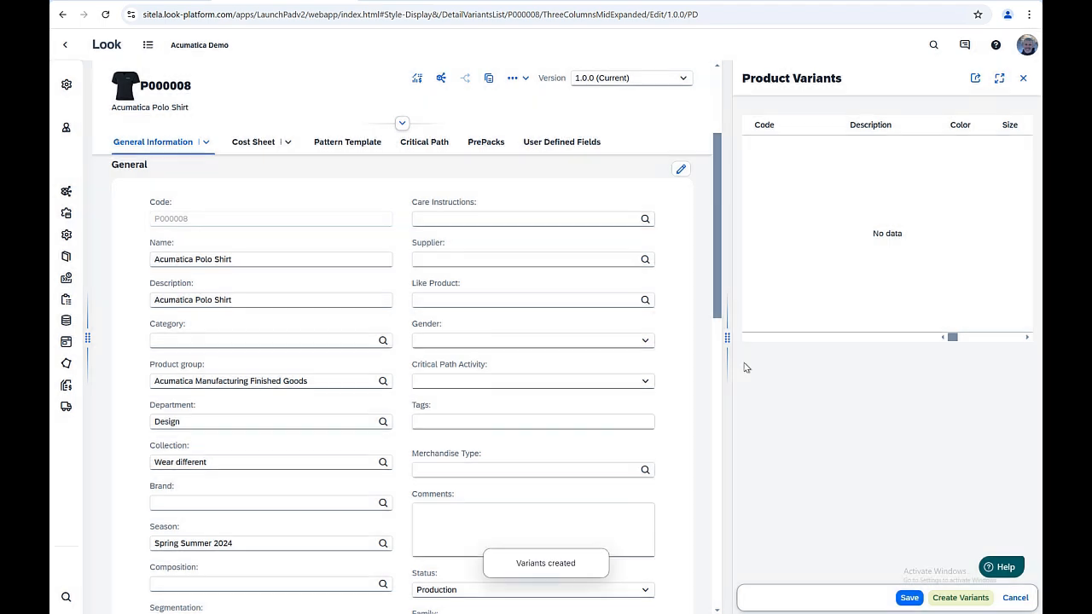
Step: Expand the polo shirt's product variants table to full screen and widen its Description column
{"action": "left_click_drag", "start_coordinate": [728, 341], "coordinate": [744, 280]}
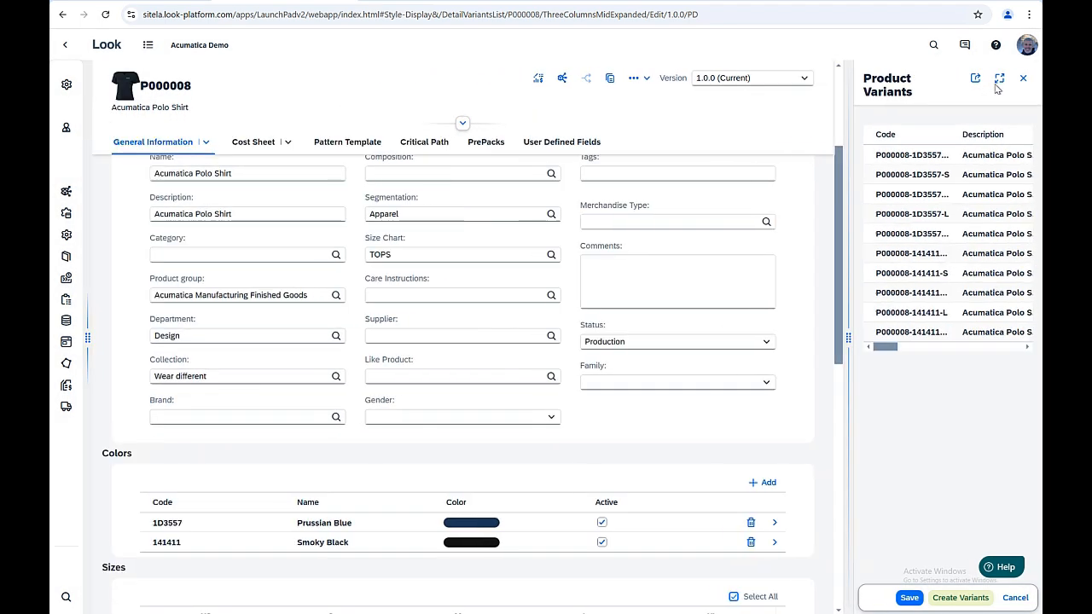
{"action": "left_click", "coordinate": [999, 77]}
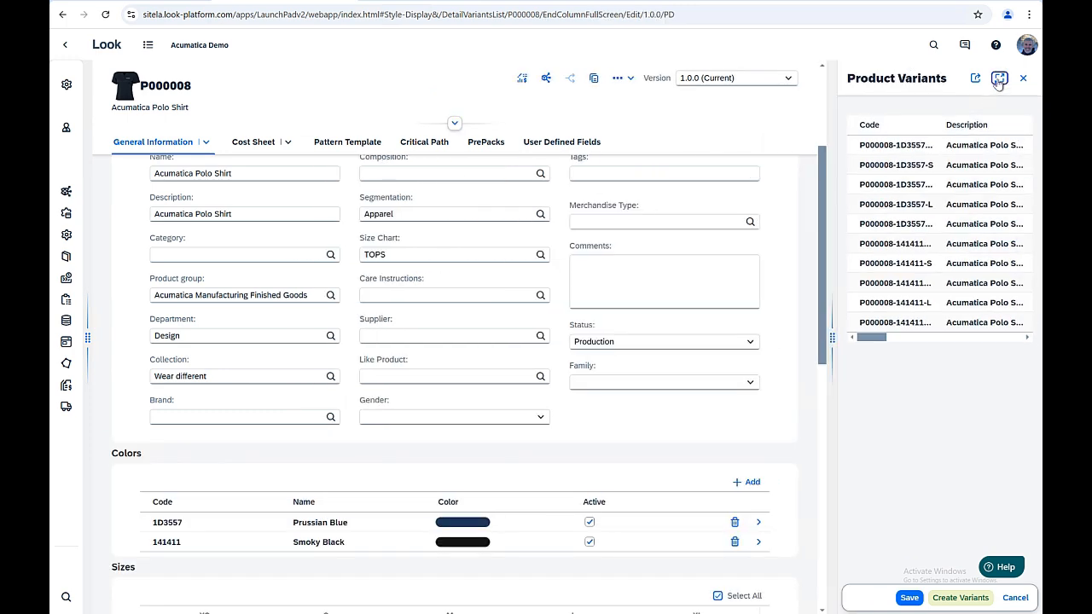
{"action": "left_click_drag", "start_coordinate": [305, 115], "coordinate": [376, 120]}
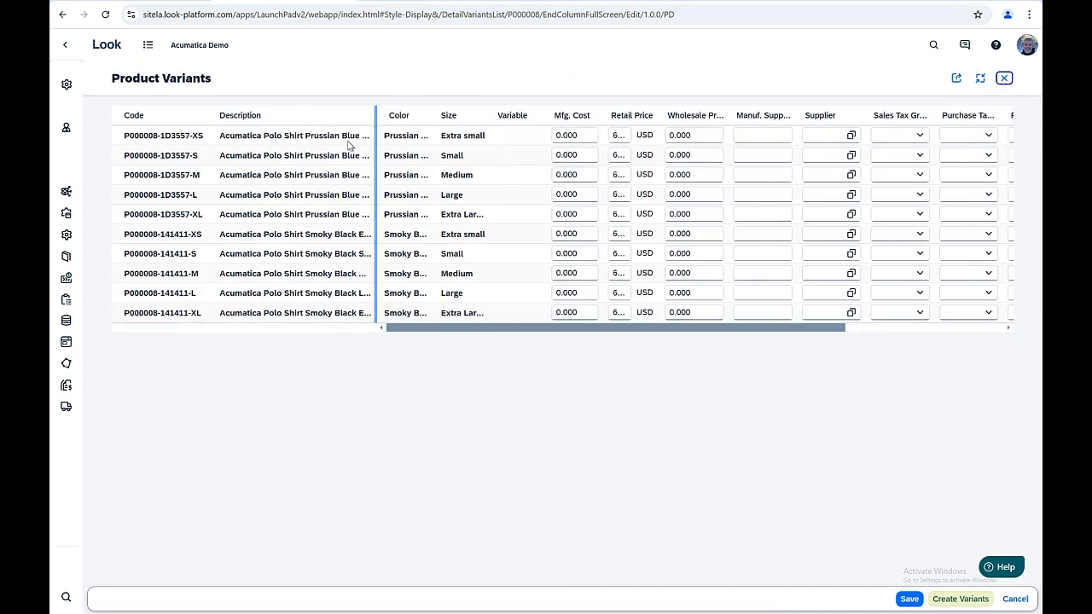
Step: Open the polo shirt's variants list separately and create the BOMs for all P000008 variants
{"action": "left_click", "coordinate": [957, 79]}
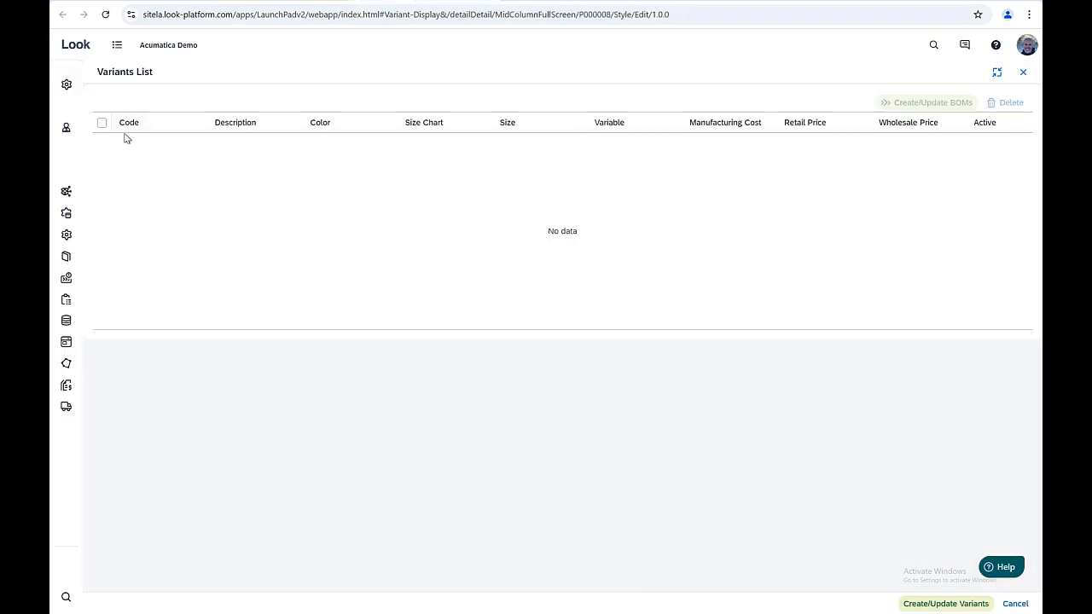
{"action": "left_click", "coordinate": [101, 122]}
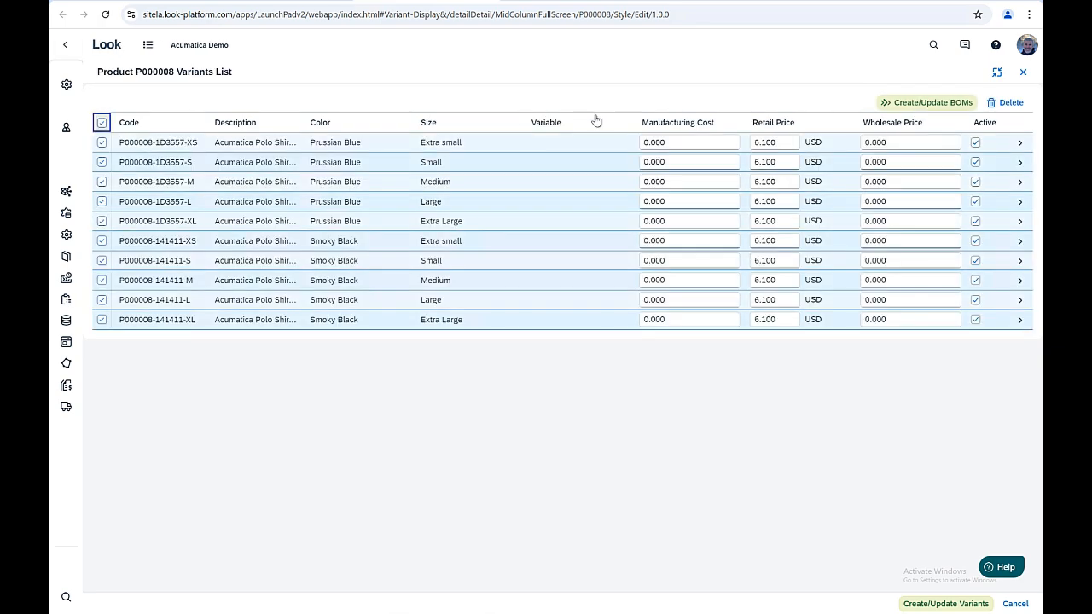
{"action": "left_click", "coordinate": [950, 103]}
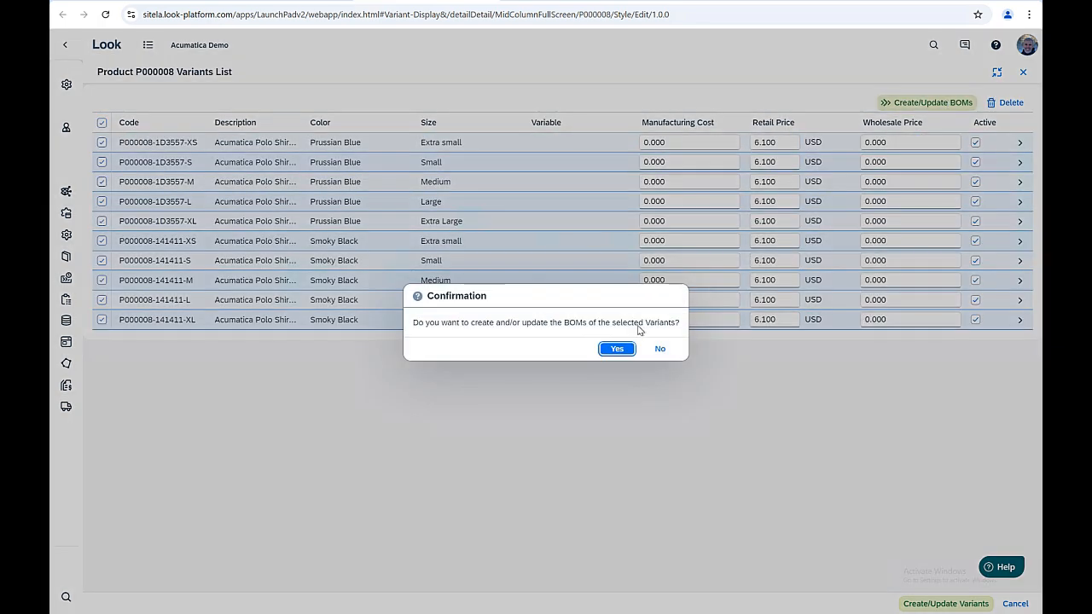
{"action": "left_click", "coordinate": [617, 348]}
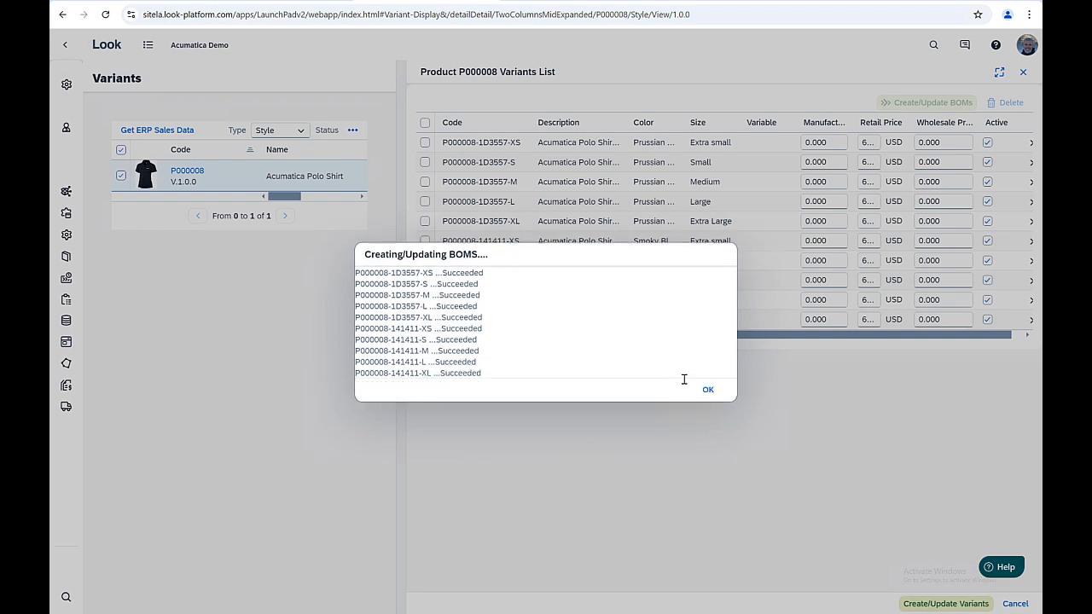
{"action": "left_click", "coordinate": [714, 390]}
Step: Examine the generated BOMs of the Prussian Blue variants across sizes XS to XL, ending on the Large variant
{"action": "left_click", "coordinate": [1020, 142]}
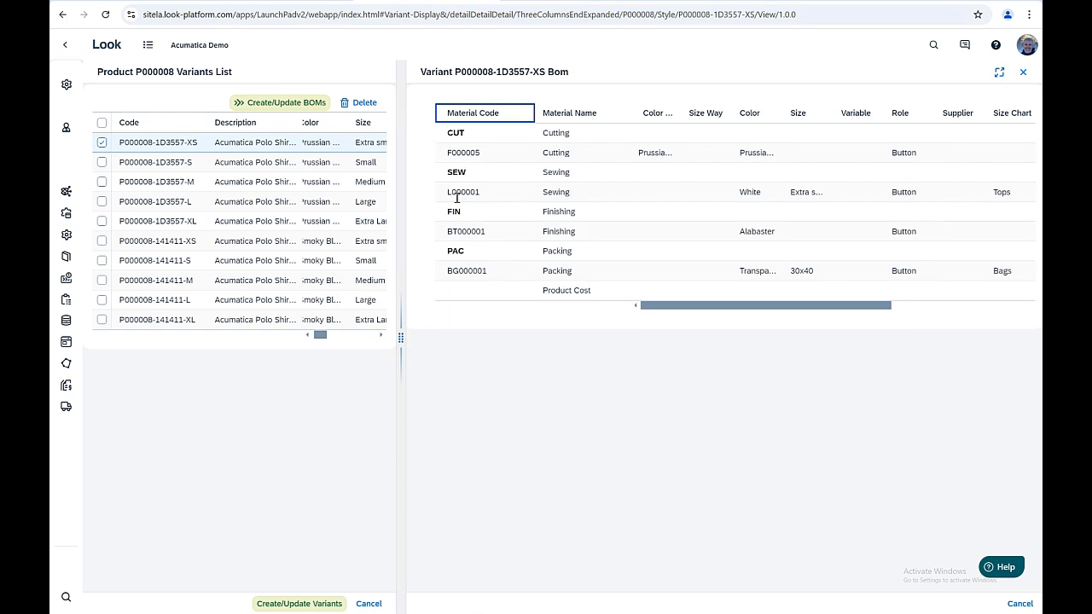
{"action": "key", "text": "Down"}
{"action": "key", "text": "Down"}
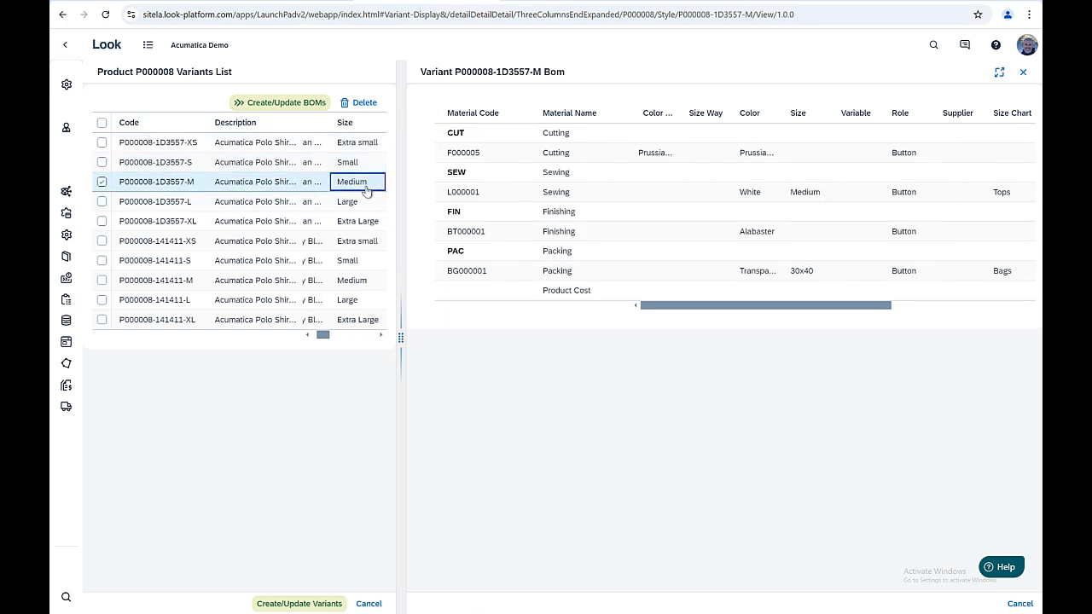
{"action": "key", "text": "Down"}
{"action": "key", "text": "Down"}
{"action": "key", "text": "Down"}
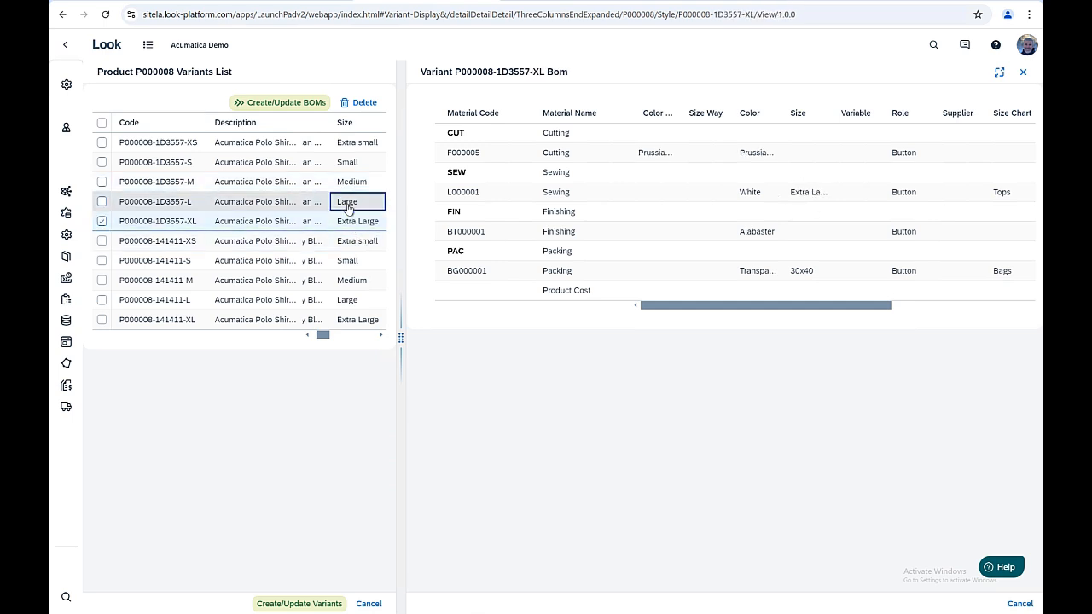
{"action": "left_click", "coordinate": [346, 209]}
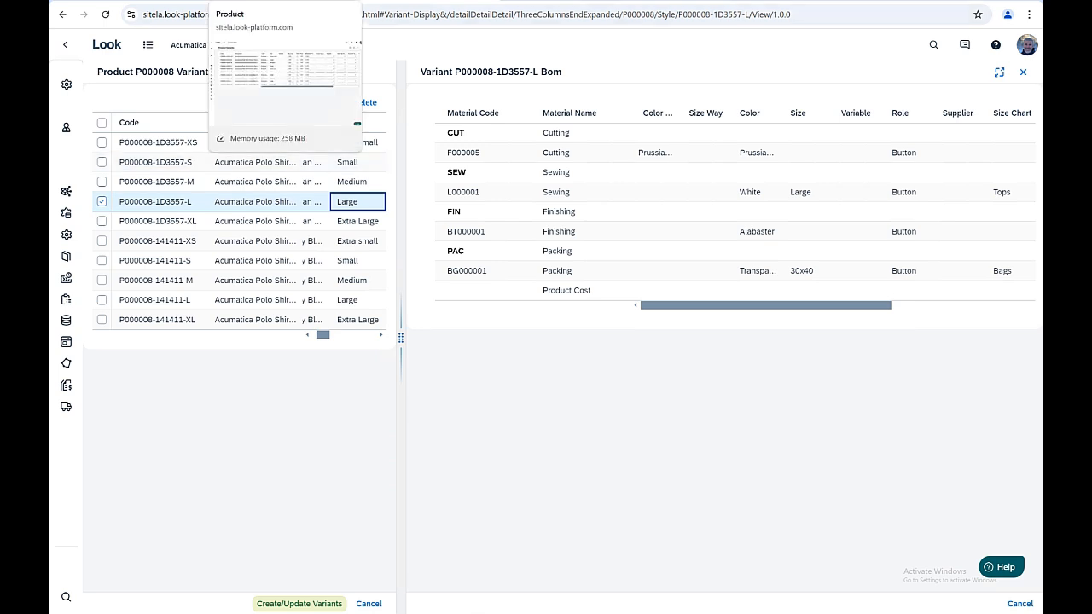
Step: Return to the polo shirt's product record, open its Product ERP view and synchronize the product with Acumatica
{"action": "left_click", "coordinate": [256, 2]}
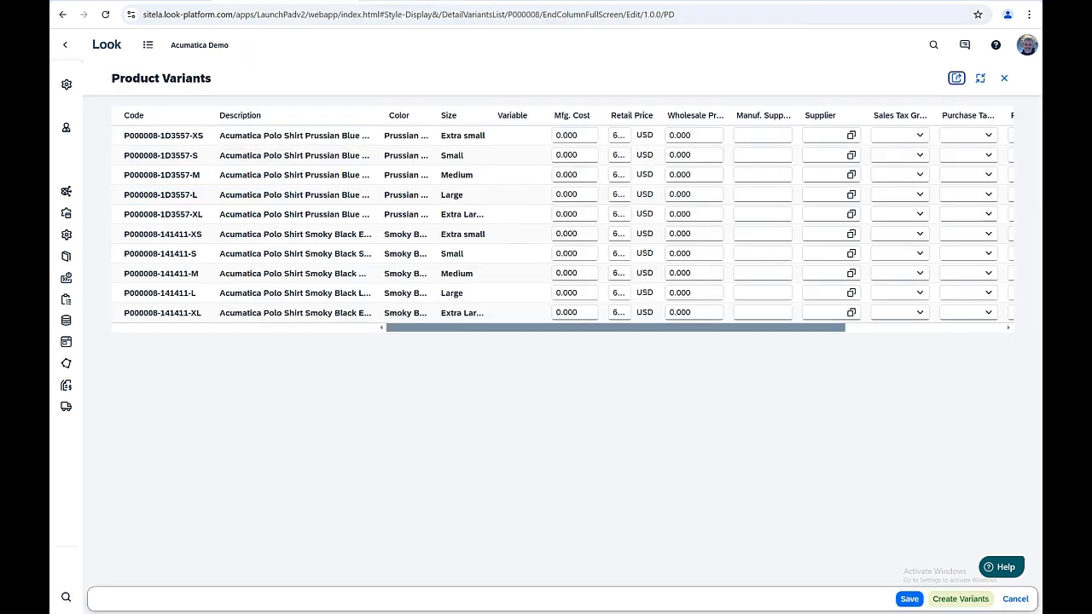
{"action": "left_click", "coordinate": [1004, 79]}
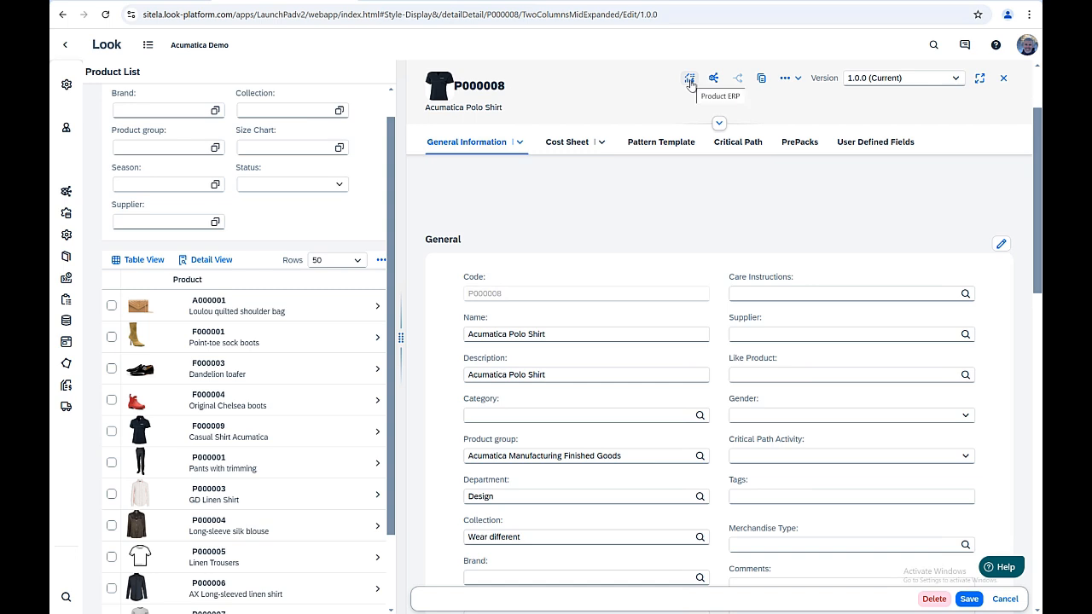
{"action": "left_click", "coordinate": [690, 79]}
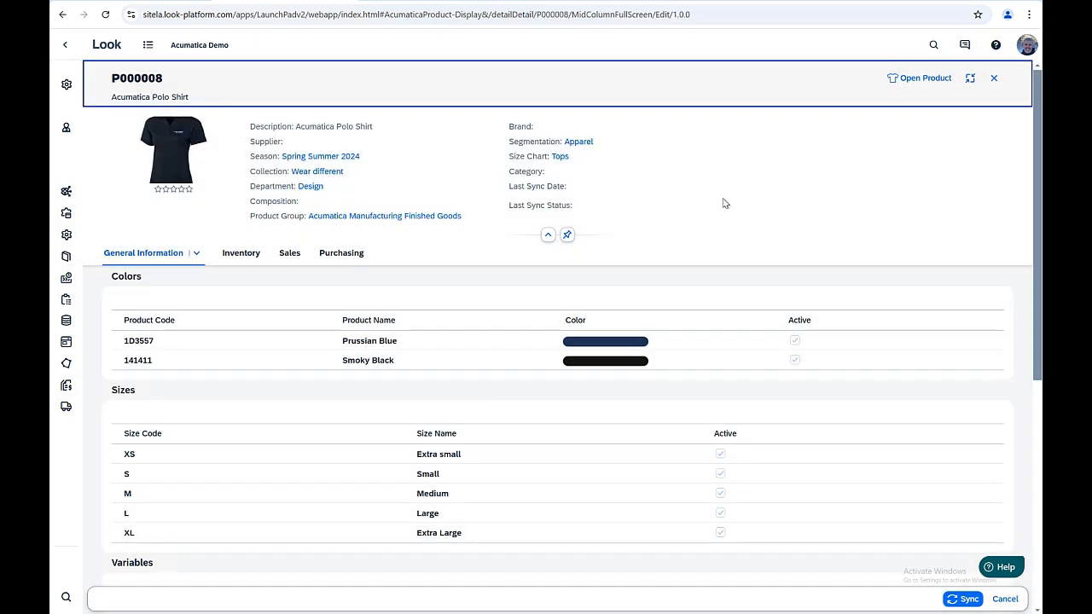
{"action": "scroll", "coordinate": [844, 487], "scroll_direction": "down", "scroll_amount": 1}
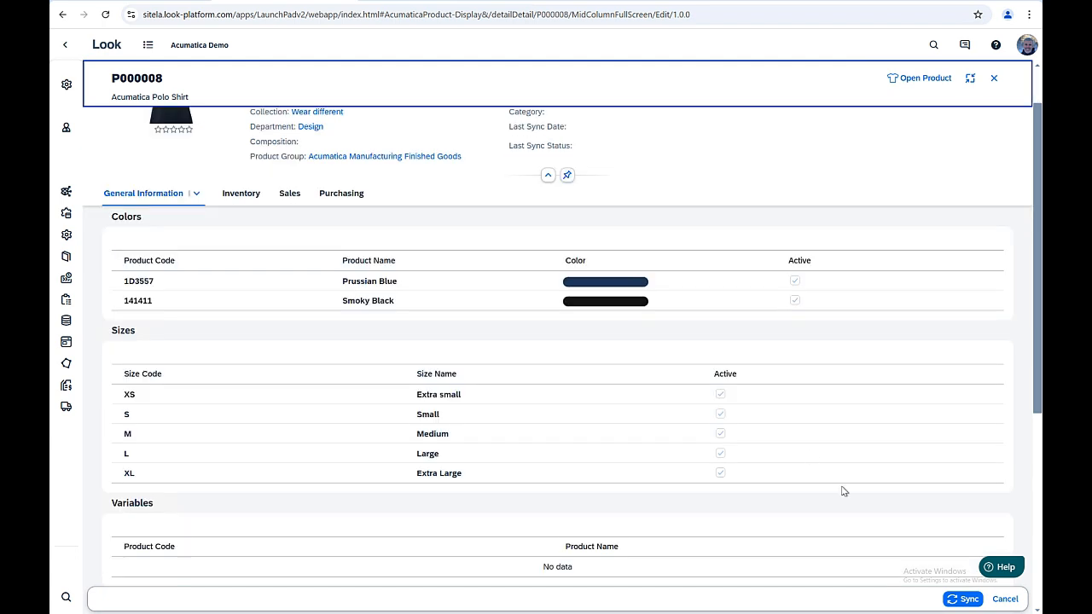
{"action": "left_click", "coordinate": [964, 600]}
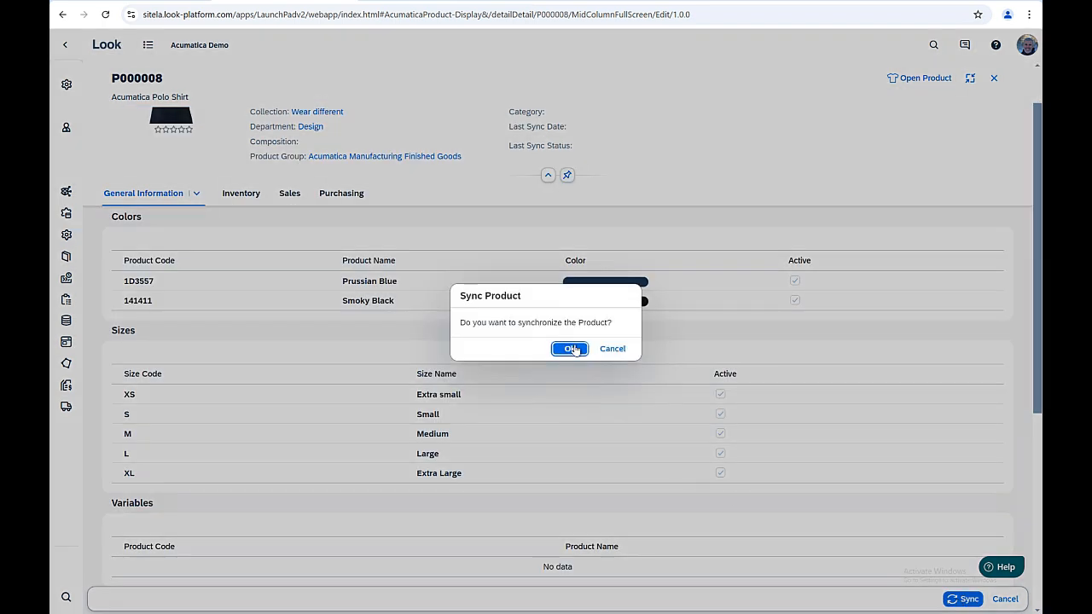
{"action": "left_click", "coordinate": [573, 349]}
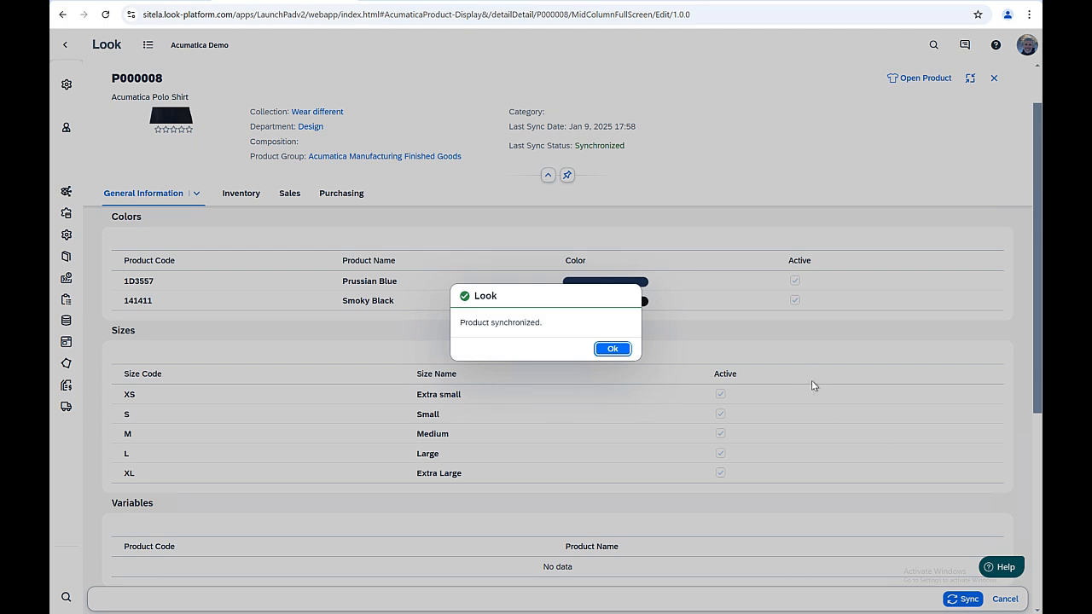
{"action": "left_click", "coordinate": [613, 349]}
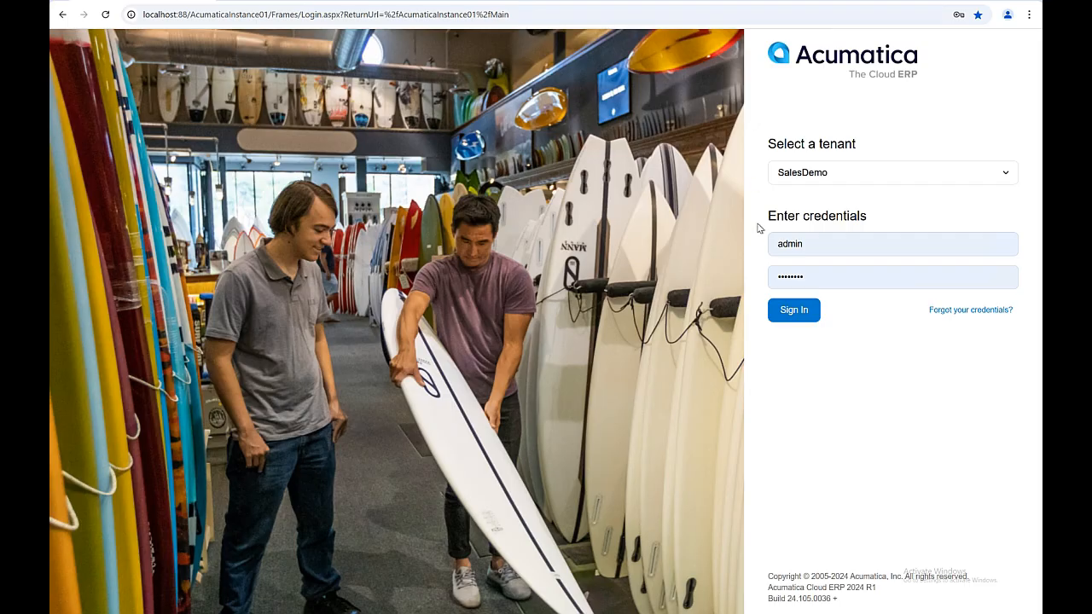
Step: Switch to Acumatica, sign in to the SalesDemo tenant and search the stock items for P000008
{"action": "left_click", "coordinate": [793, 312]}
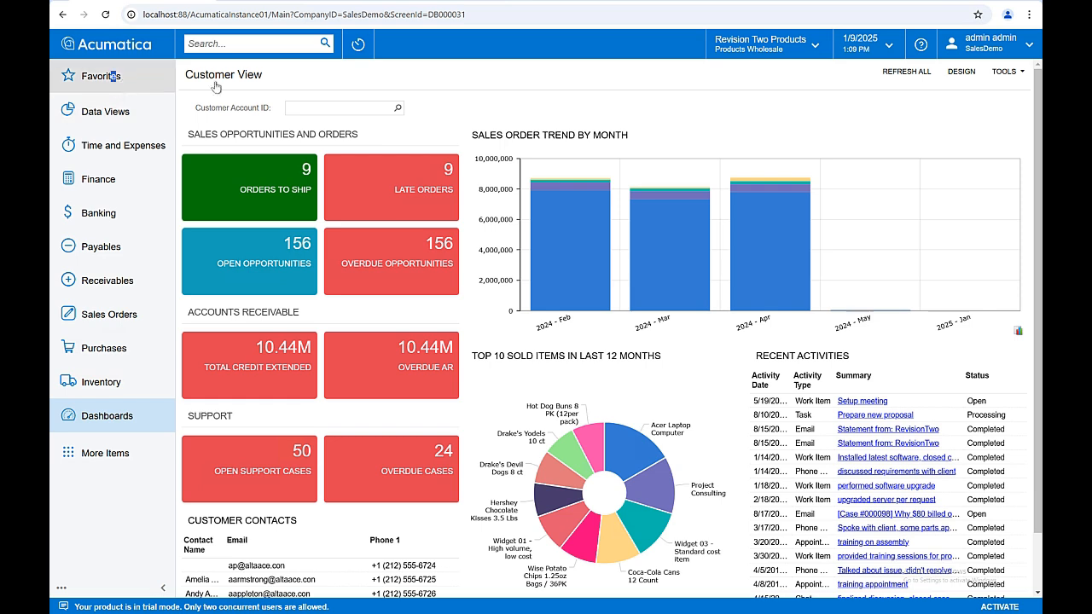
{"action": "left_click", "coordinate": [113, 75]}
{"action": "left_click", "coordinate": [607, 134]}
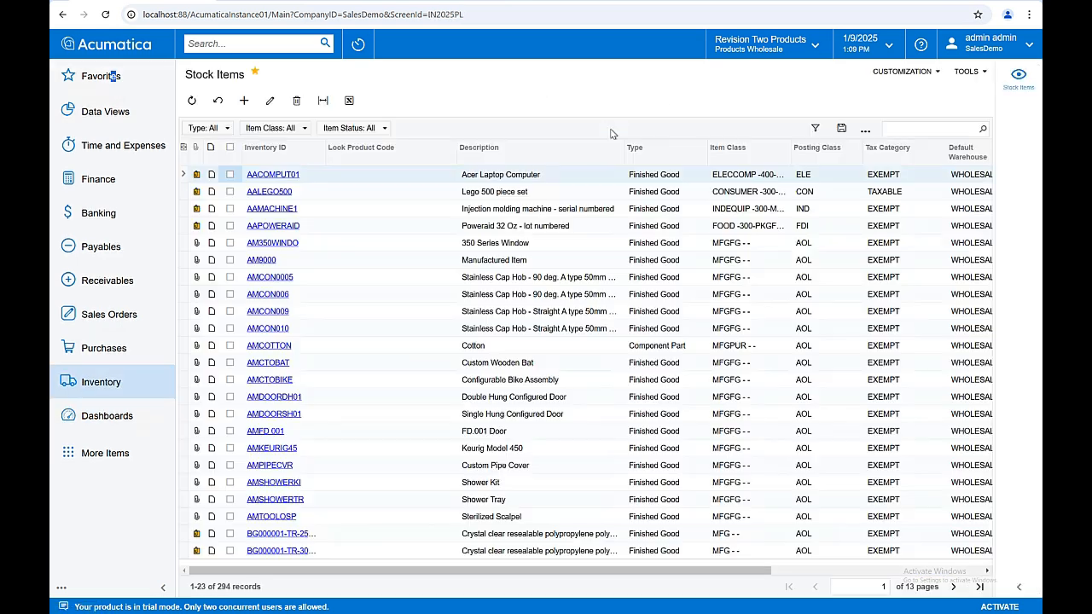
{"action": "left_click", "coordinate": [929, 127]}
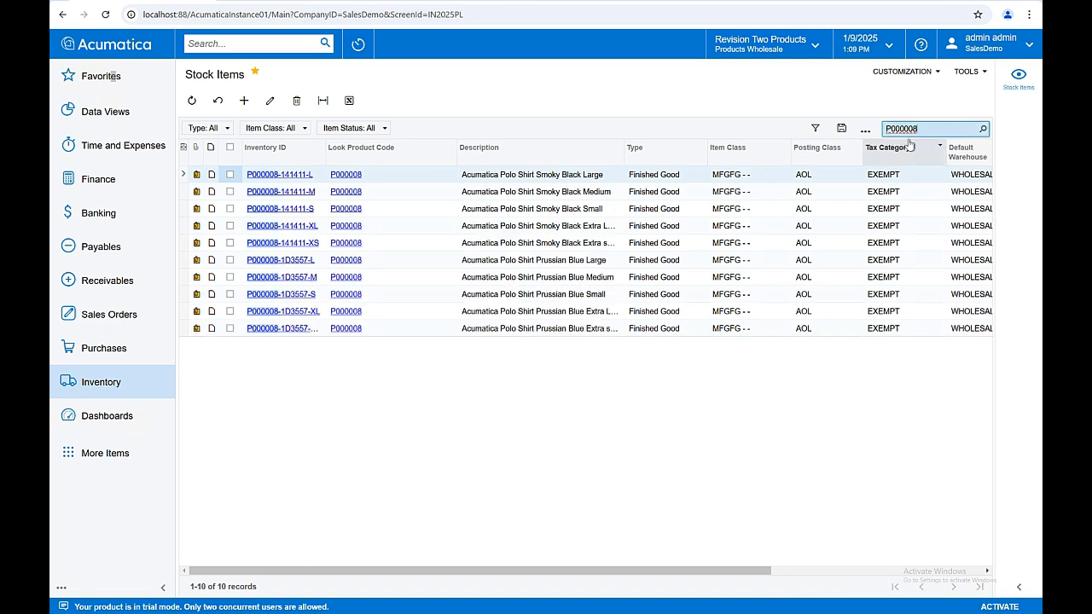
{"action": "left_click", "coordinate": [351, 174]}
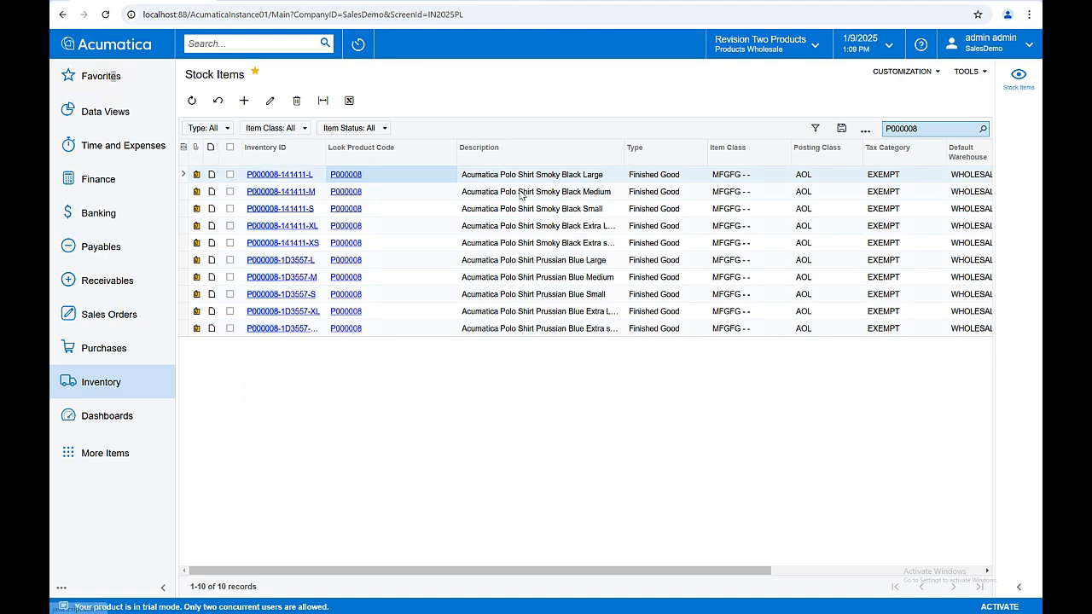
{"action": "left_click", "coordinate": [282, 174]}
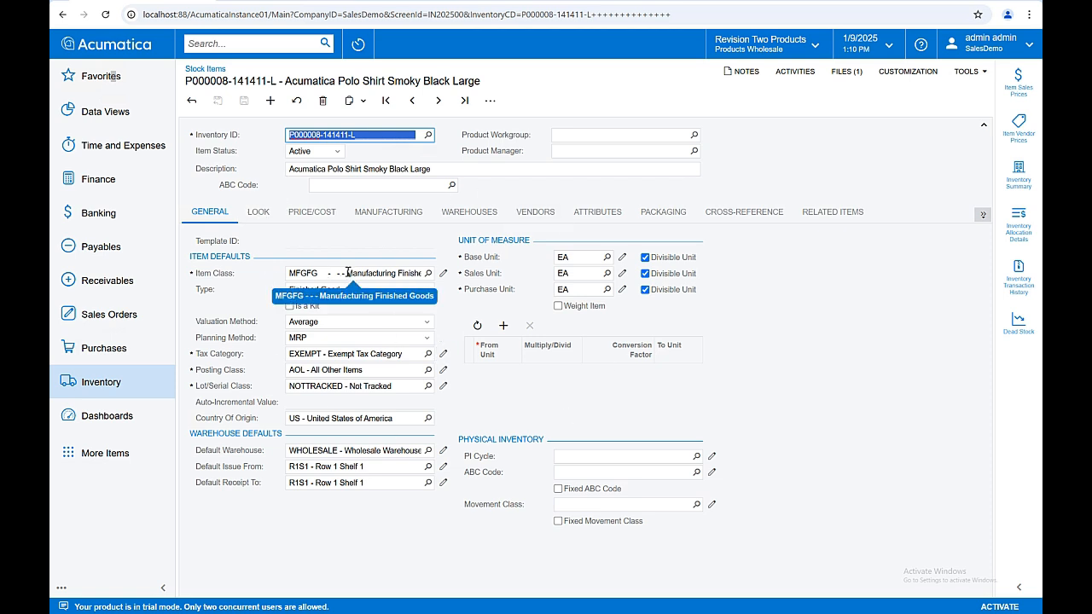
{"action": "left_click", "coordinate": [261, 213]}
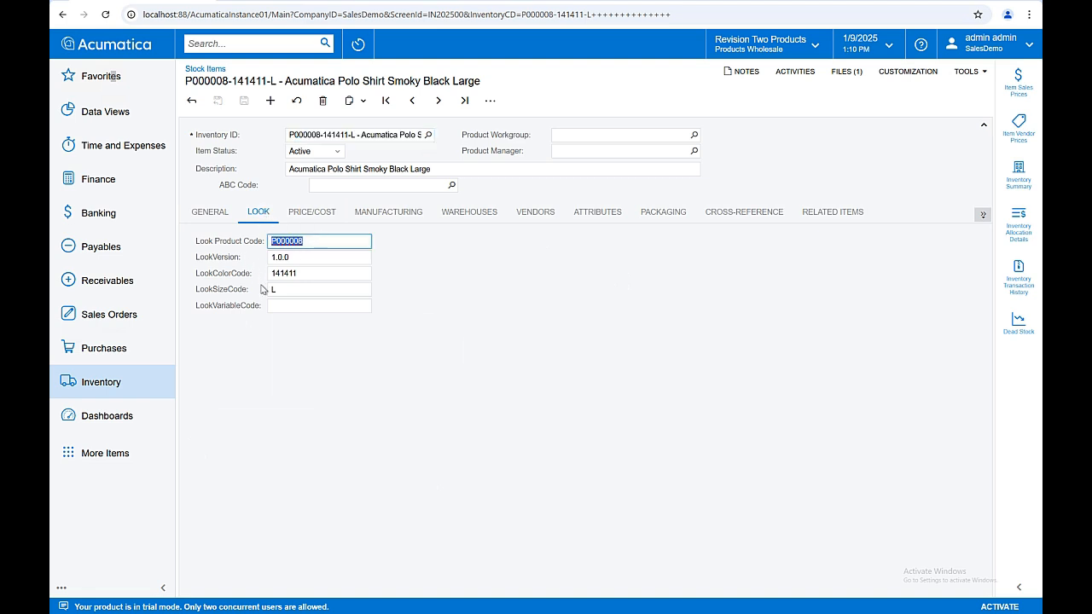
{"action": "left_click", "coordinate": [380, 213]}
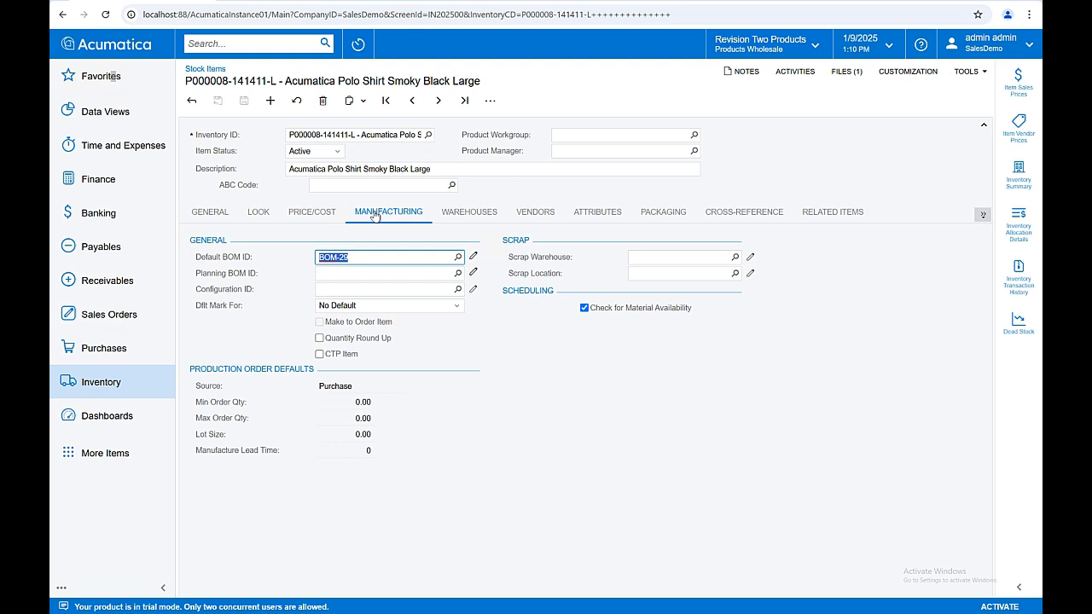
Step: Open the stock item's default BOM full size and examine the materials of its Cutting, Sew, Finishing and Packing operations
{"action": "left_click", "coordinate": [472, 258]}
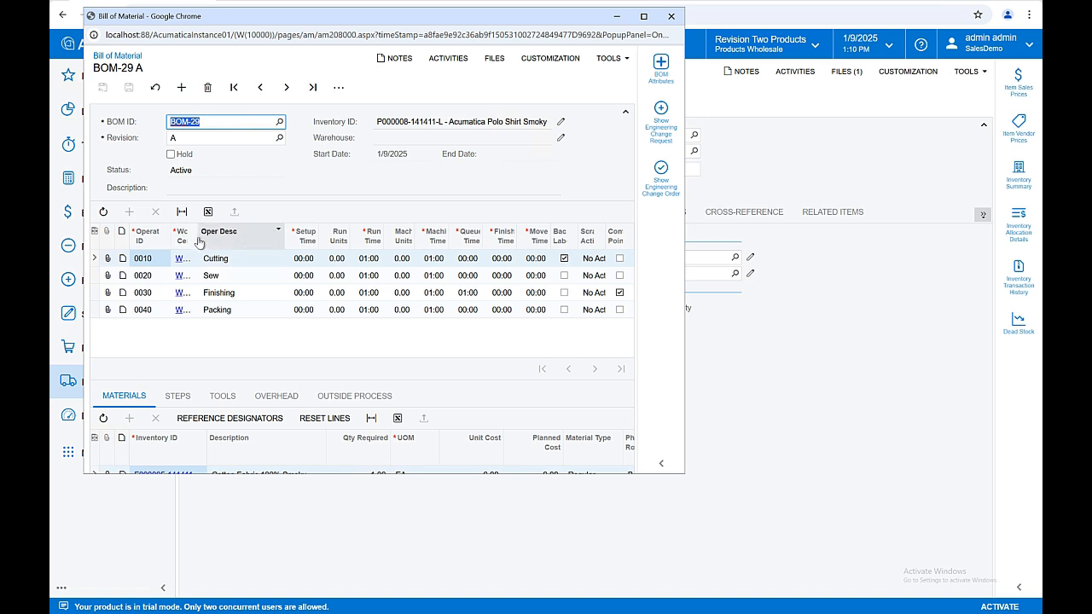
{"action": "left_click_drag", "start_coordinate": [196, 237], "coordinate": [235, 239]}
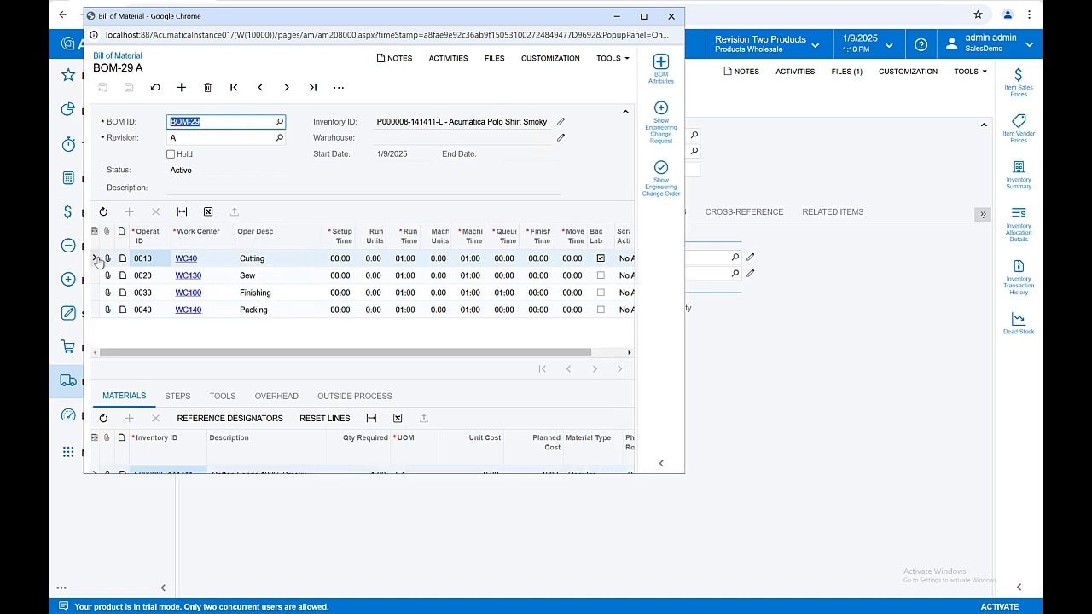
{"action": "left_click", "coordinate": [643, 16]}
{"action": "left_click", "coordinate": [70, 243]}
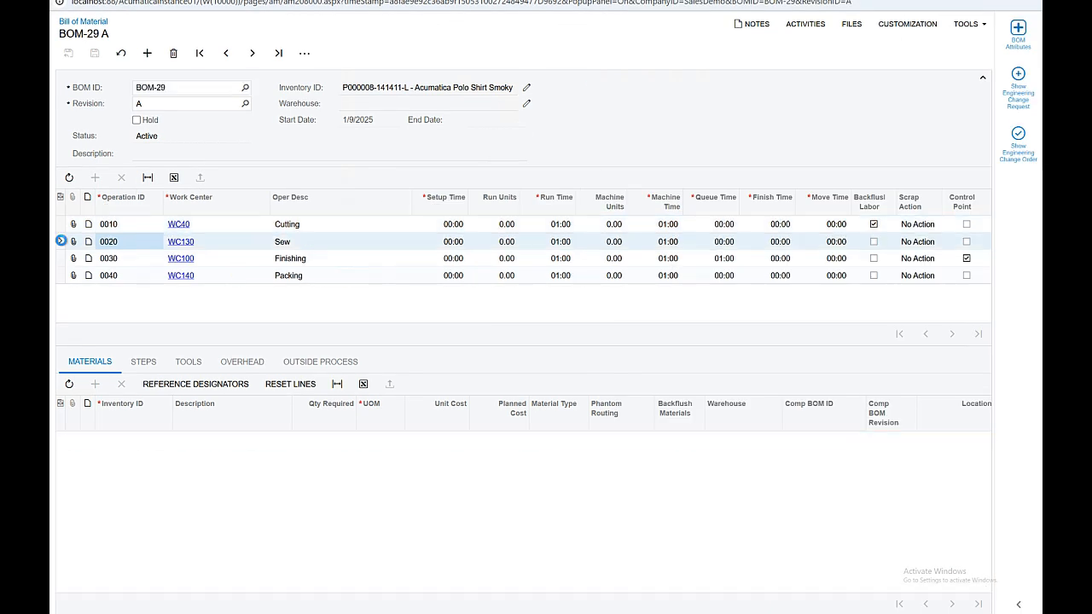
{"action": "left_click", "coordinate": [62, 256]}
{"action": "left_click", "coordinate": [61, 274]}
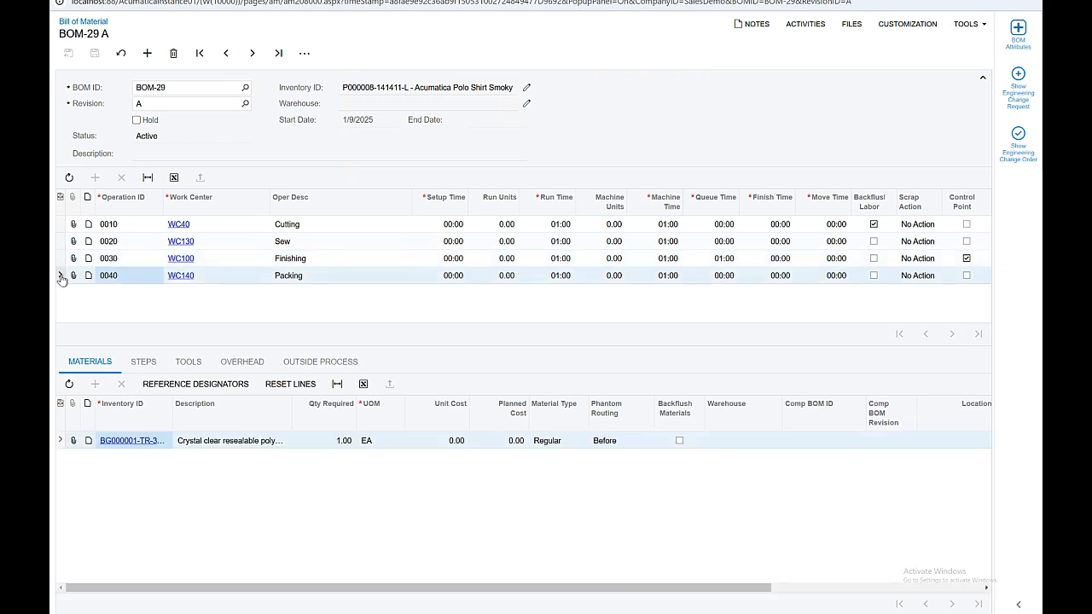
{"action": "left_click", "coordinate": [60, 224]}
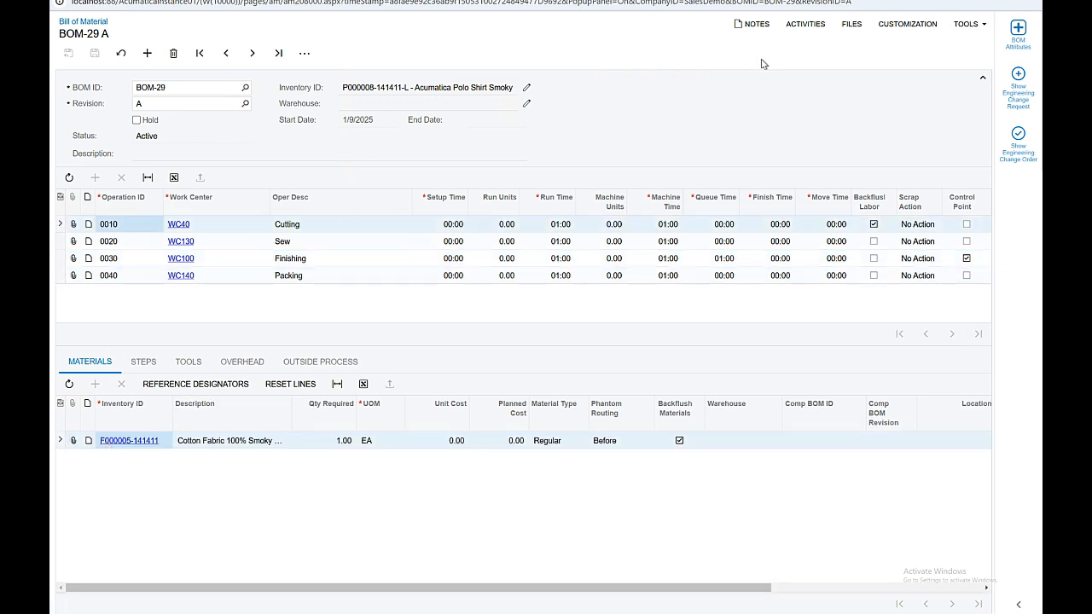
{"action": "left_click", "coordinate": [1027, 1]}
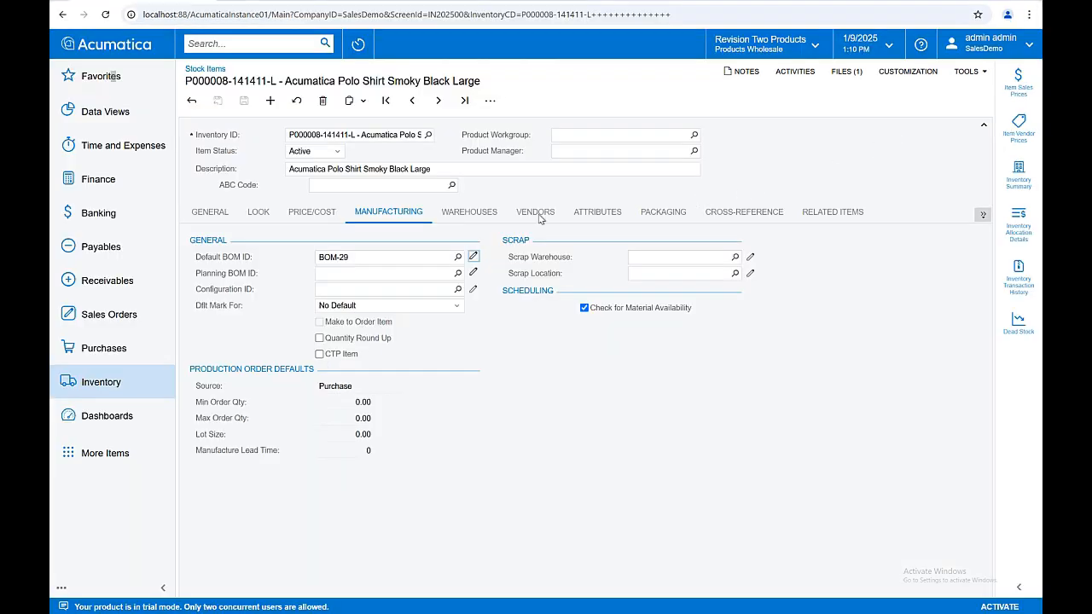
Step: Show the product image stored in the stock item's attributes
{"action": "left_click", "coordinate": [594, 214]}
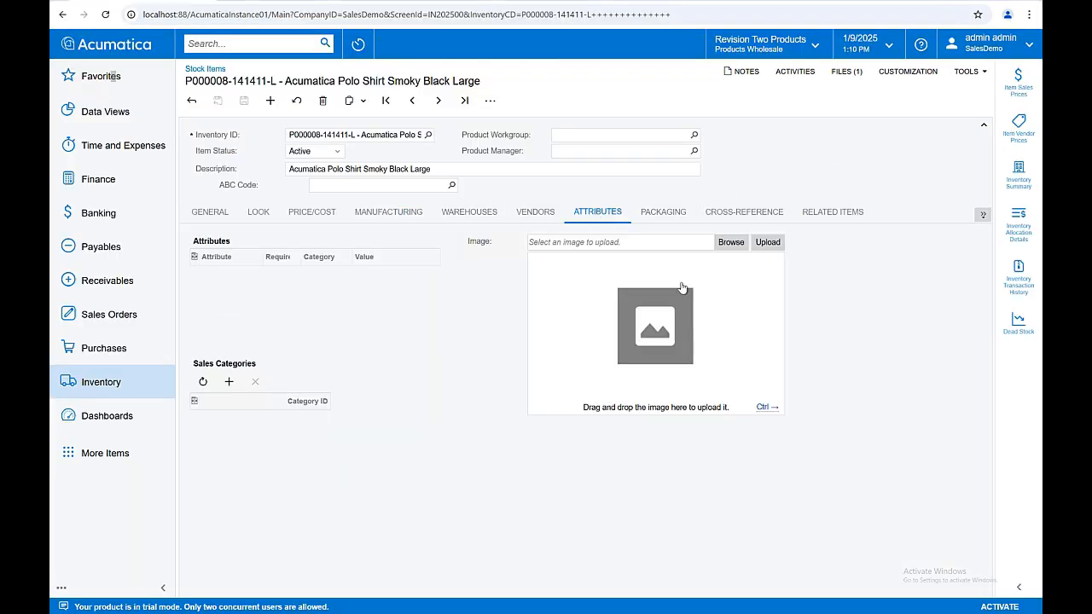
{"action": "left_click", "coordinate": [767, 409]}
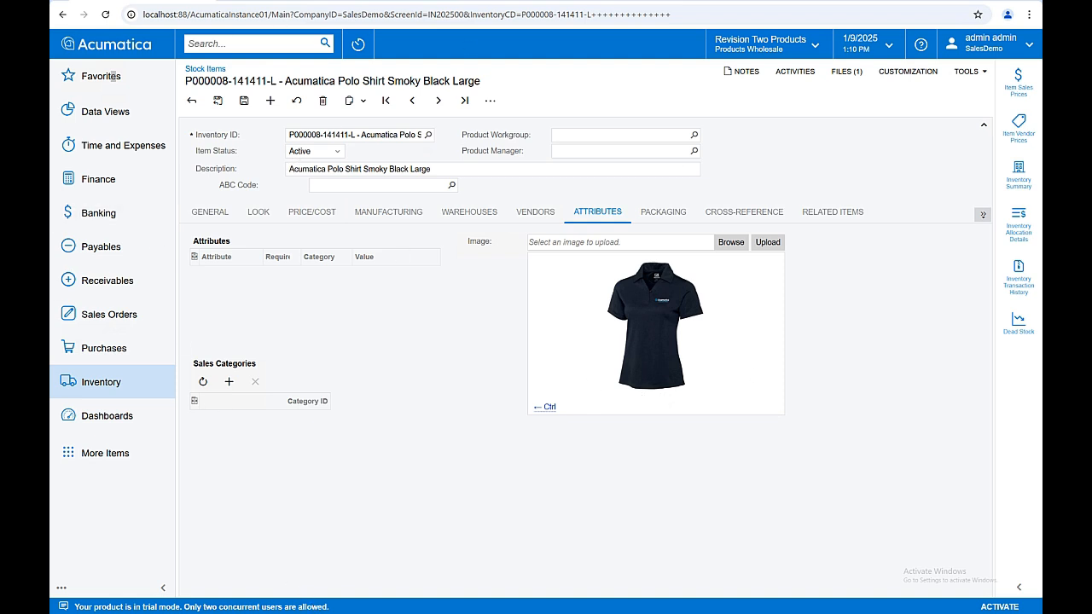
Step: Switch back to Look, find the sales order app by searching for "sales or", and start a new sales order with code ACU003
{"action": "left_click", "coordinate": [337, 2]}
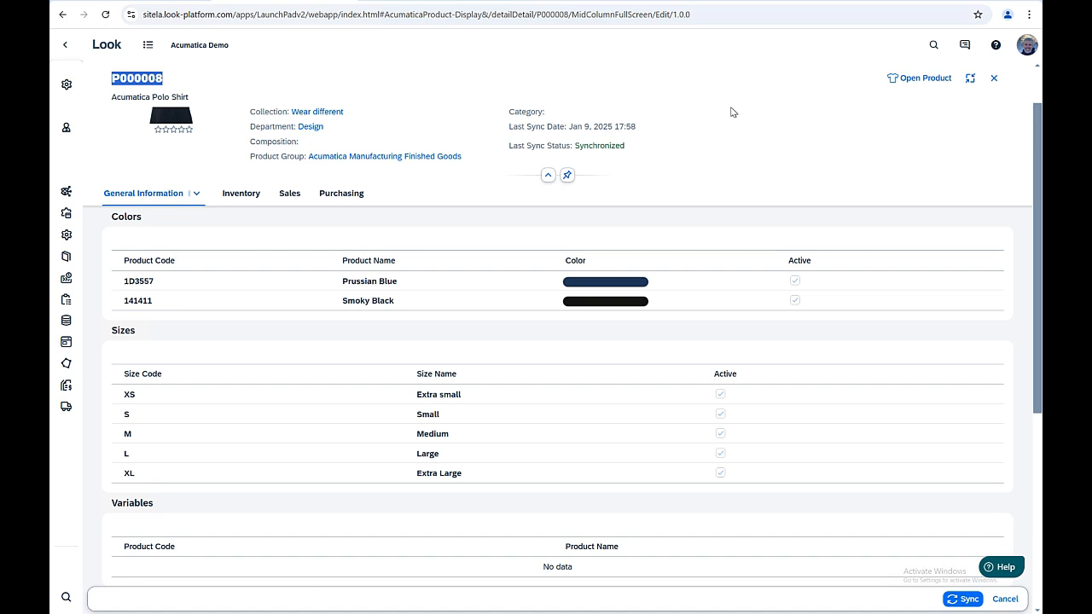
{"action": "left_click", "coordinate": [196, 48]}
{"action": "left_click", "coordinate": [933, 44]}
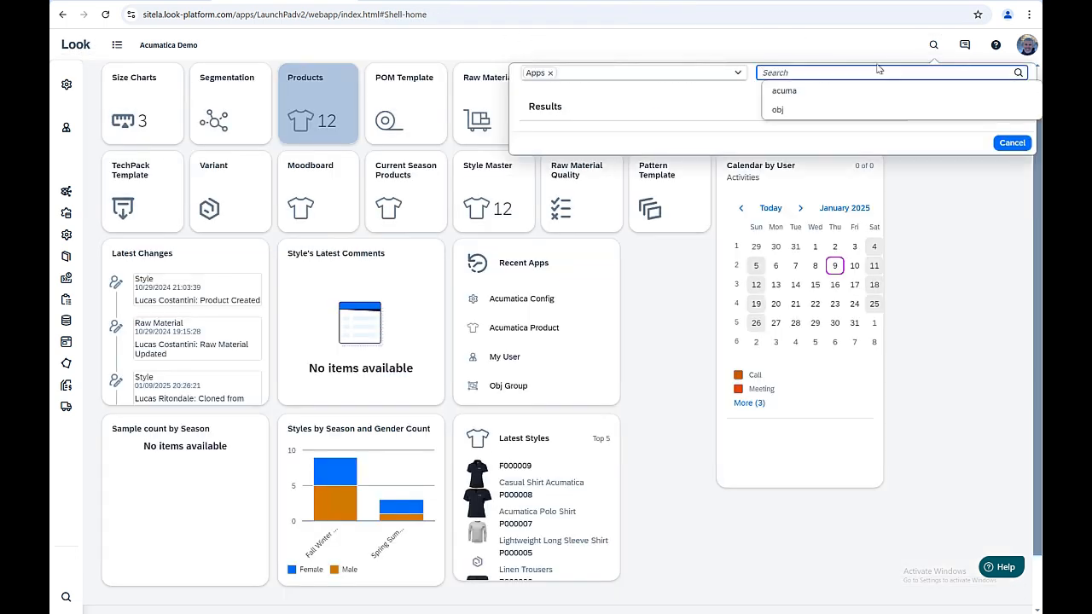
{"action": "type", "text": "sales or"}
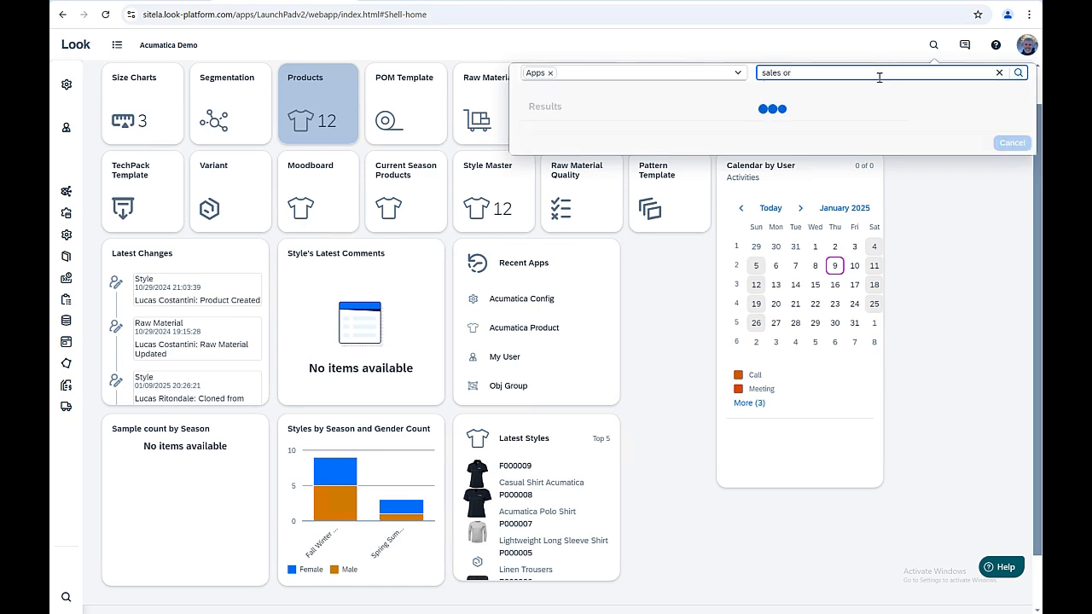
{"action": "left_click", "coordinate": [645, 408]}
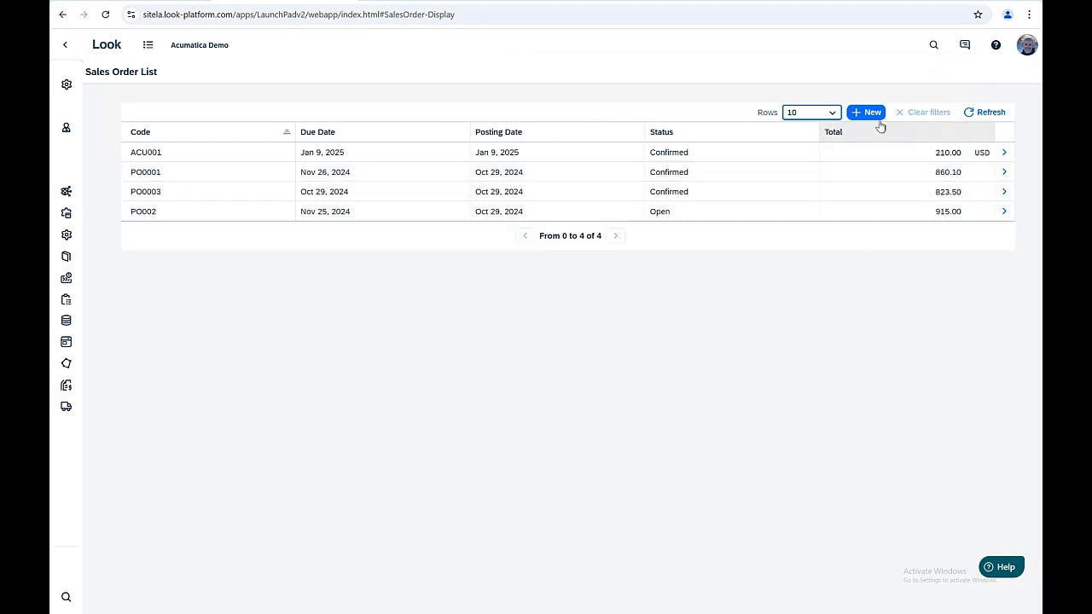
{"action": "left_click", "coordinate": [856, 112]}
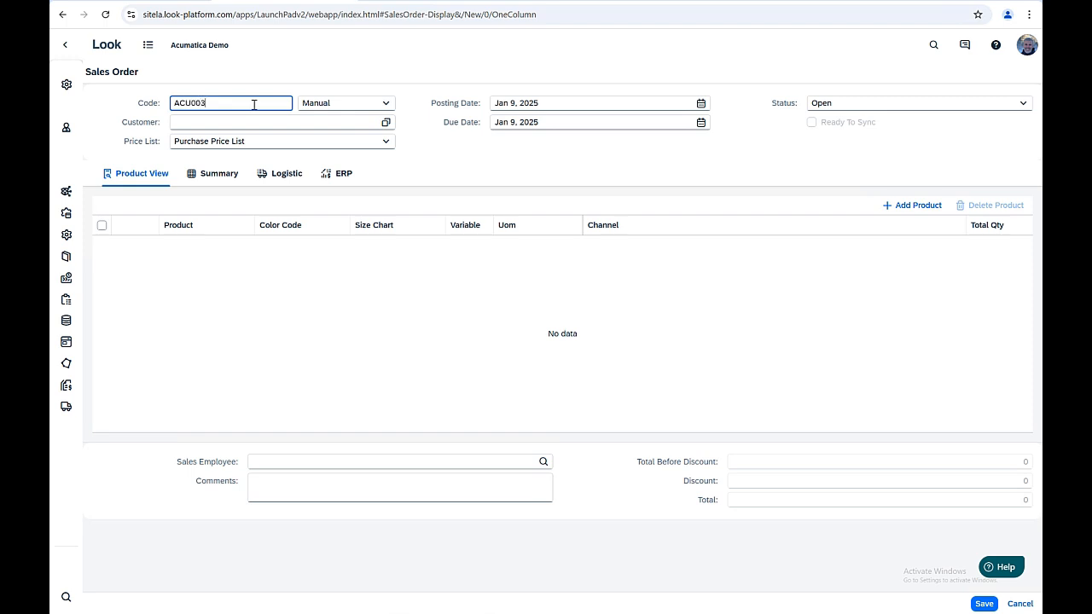
Step: Choose CHOCOLATE as the customer and add the Acumatica Polo Shirt (P000008) in Smoky Black and Prussian Blue to the order
{"action": "left_click", "coordinate": [385, 122]}
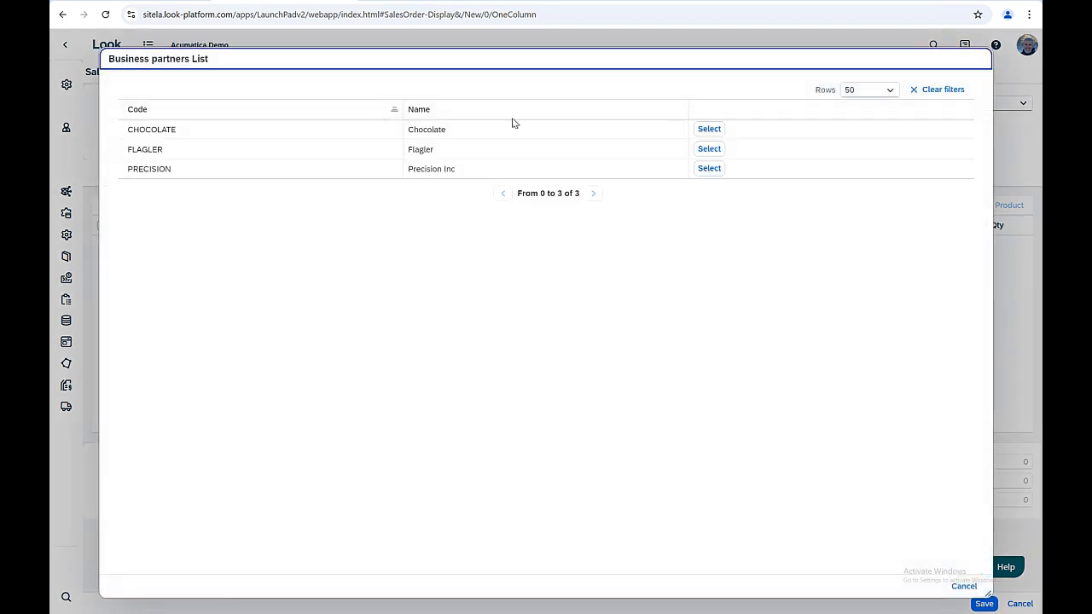
{"action": "left_click", "coordinate": [715, 126]}
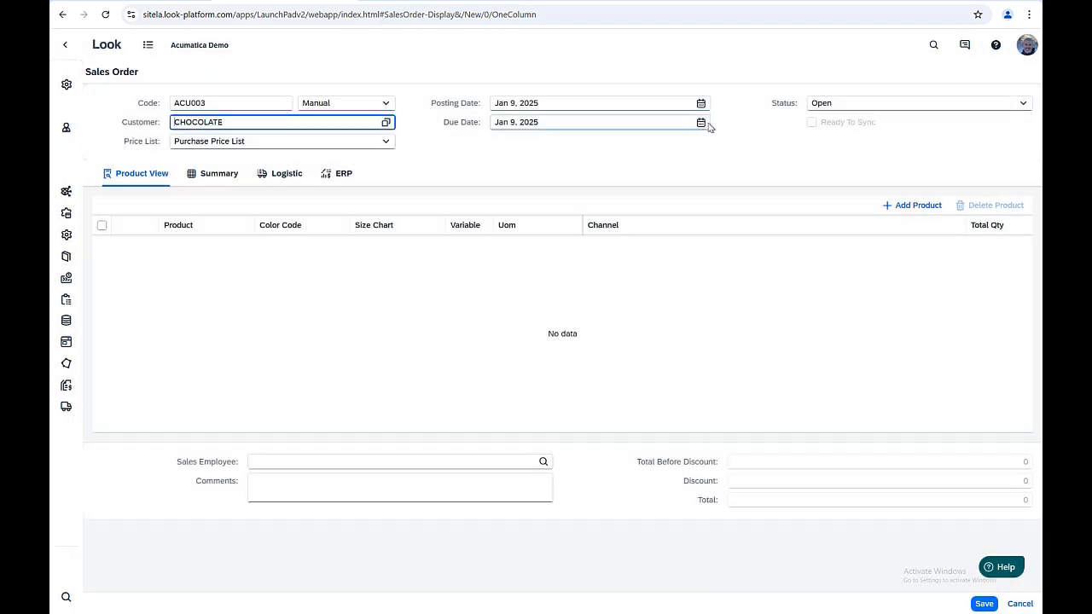
{"action": "left_click", "coordinate": [909, 205]}
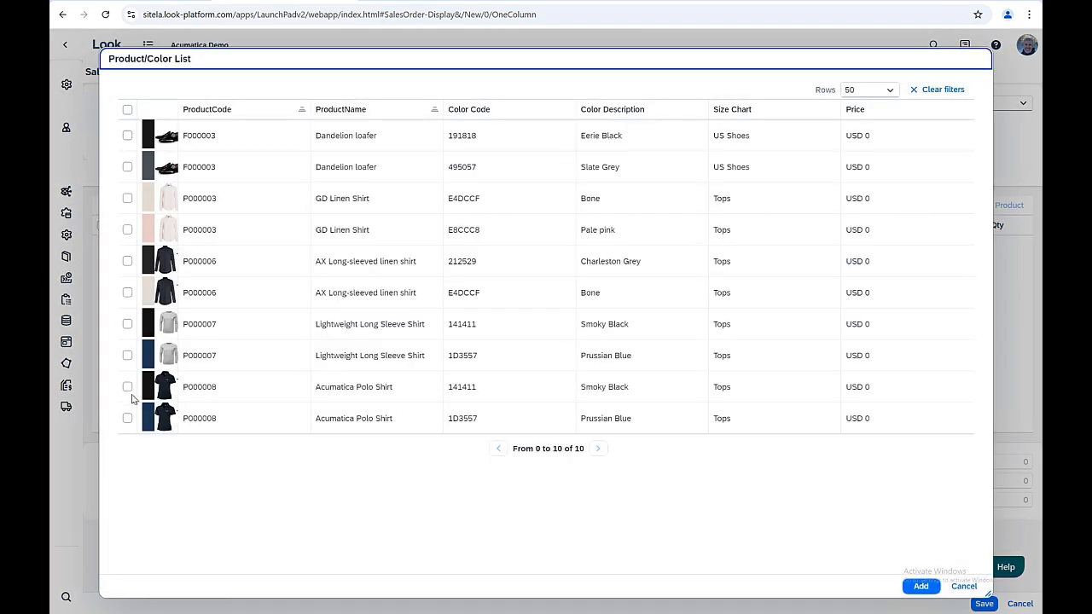
{"action": "left_click", "coordinate": [128, 388]}
{"action": "left_click", "coordinate": [128, 418]}
{"action": "left_click", "coordinate": [920, 587]}
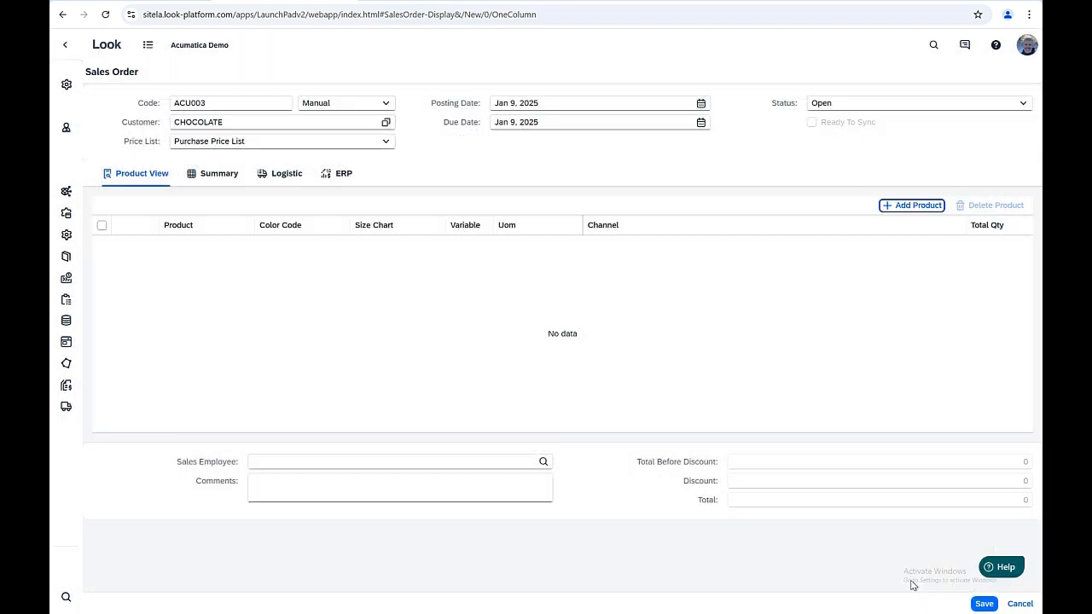
Step: Enter quantities of 10 each for Smoky Black and 20 each for Prussian Blue in Extra small and Small
{"action": "left_click", "coordinate": [457, 256]}
{"action": "type", "text": "10"}
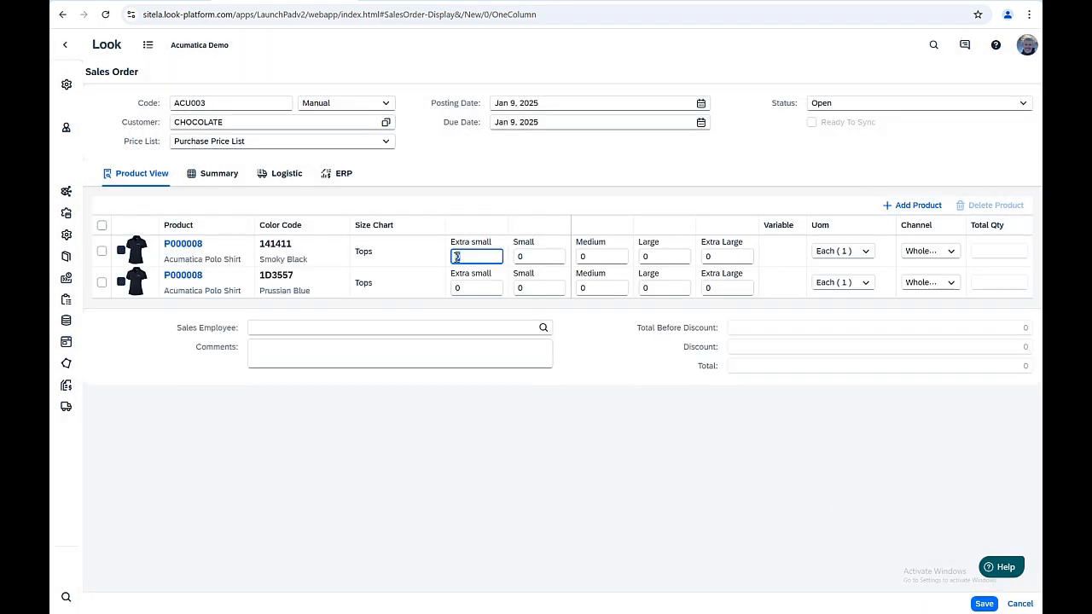
{"action": "key", "text": "Tab"}
{"action": "type", "text": "10"}
{"action": "key", "text": "Tab"}
{"action": "left_click", "coordinate": [479, 293]}
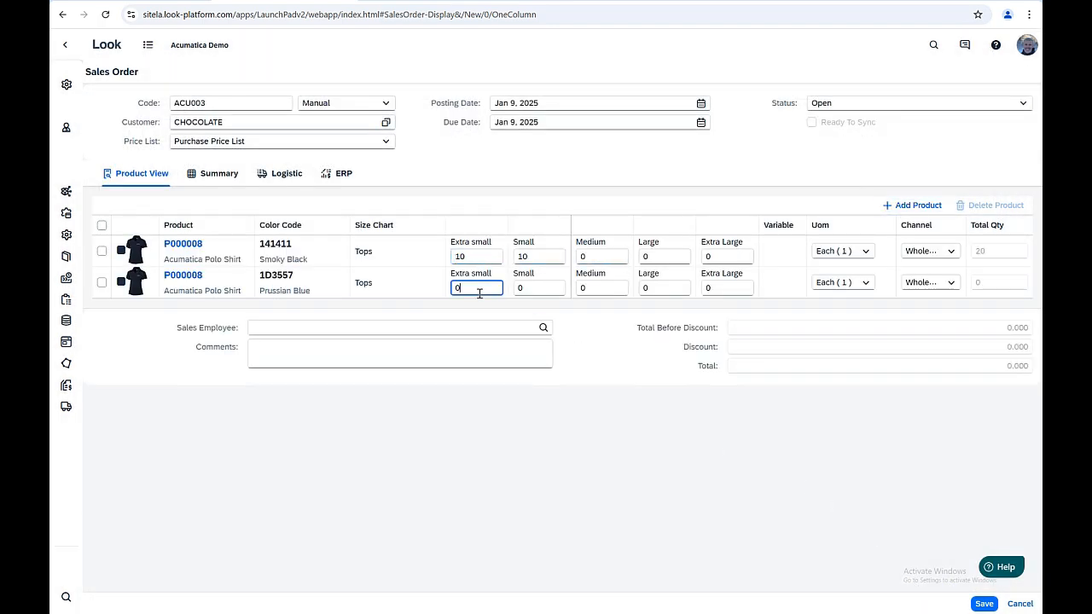
{"action": "type", "text": "20"}
{"action": "key", "text": "Tab"}
{"action": "type", "text": "20"}
{"action": "key", "text": "Tab"}
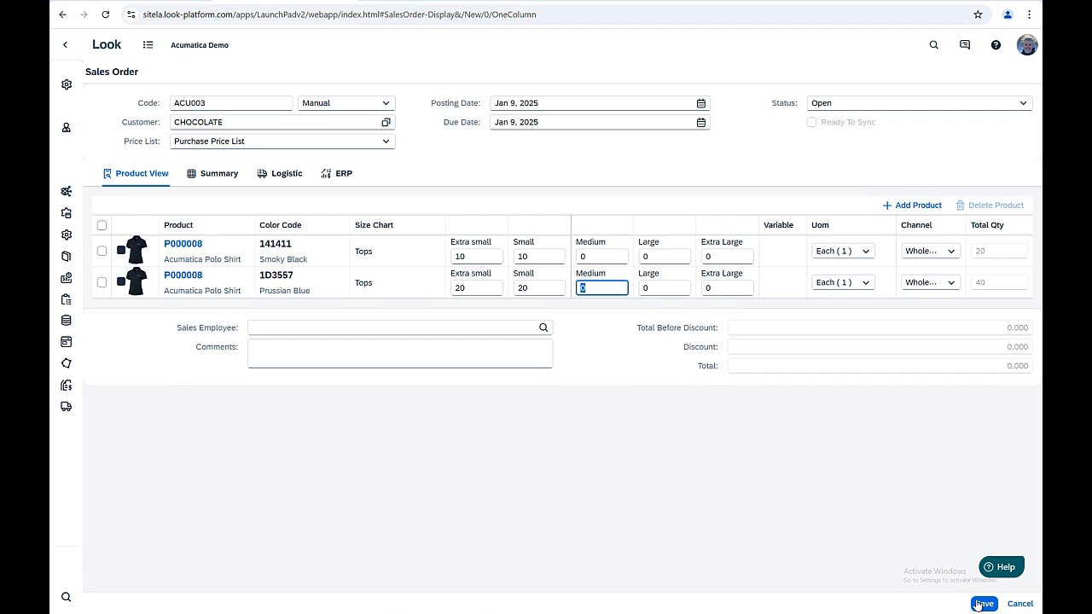
Step: Set the sales order's status to Confirmed, mark it ready to sync, and save it
{"action": "left_click", "coordinate": [1022, 102]}
{"action": "left_click", "coordinate": [871, 180]}
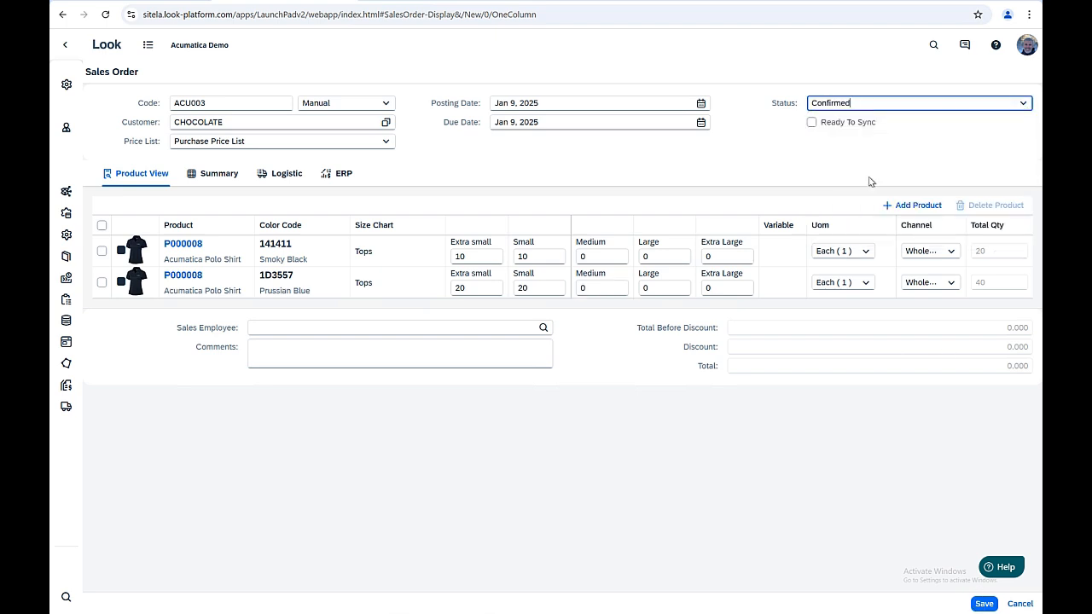
{"action": "left_click", "coordinate": [825, 125]}
{"action": "left_click", "coordinate": [984, 604]}
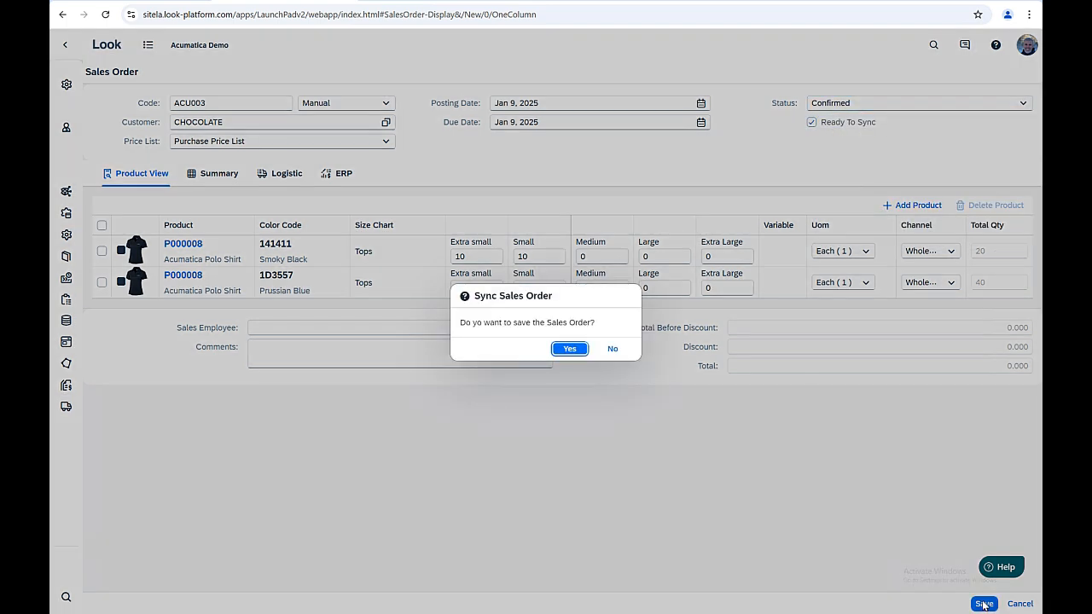
{"action": "left_click", "coordinate": [563, 349]}
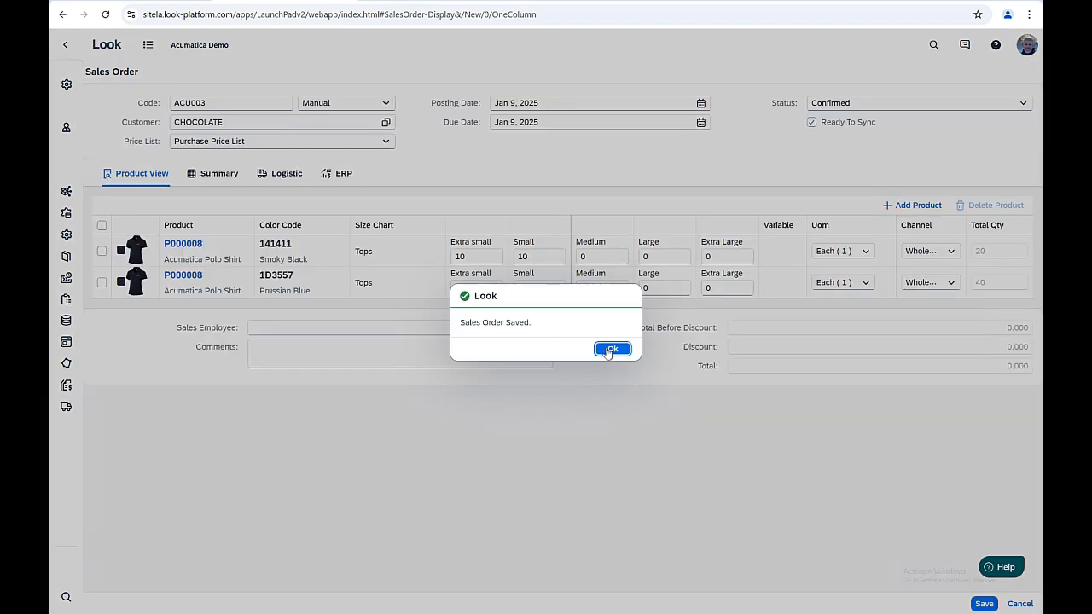
{"action": "left_click", "coordinate": [611, 349]}
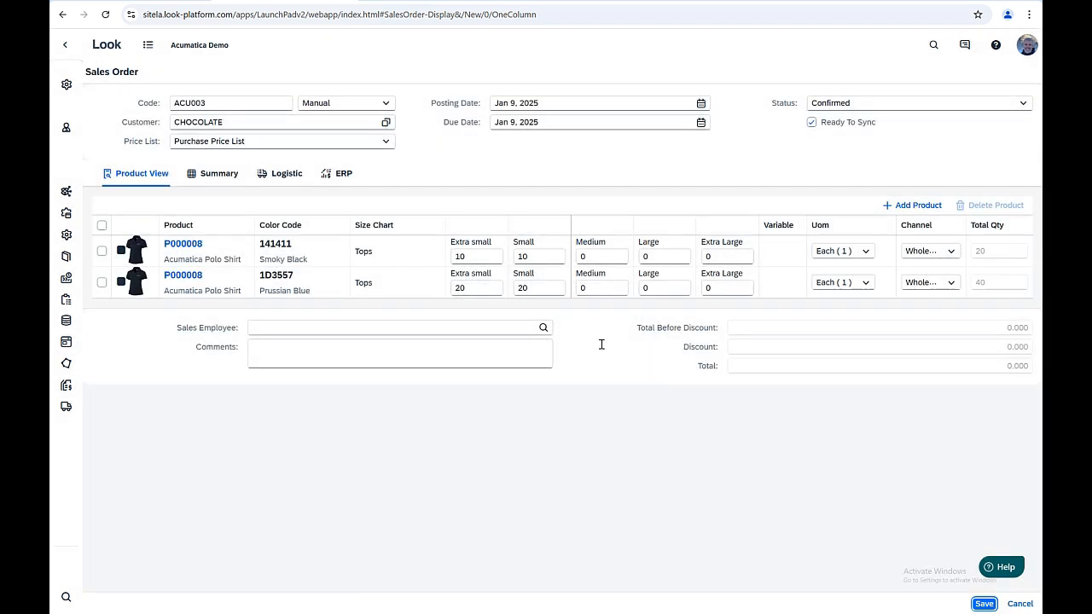
Step: Sync the saved sales order to the ERP, and open the newest CHOCOLATE order in Acumatica's sales orders list
{"action": "left_click", "coordinate": [347, 179]}
{"action": "left_click", "coordinate": [402, 271]}
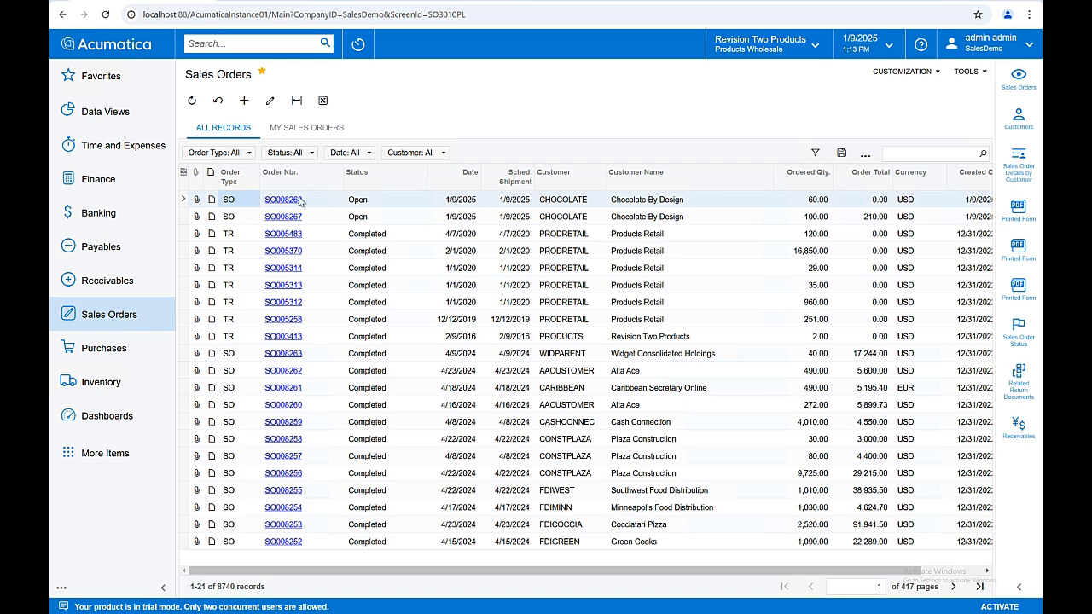
{"action": "left_click", "coordinate": [289, 201]}
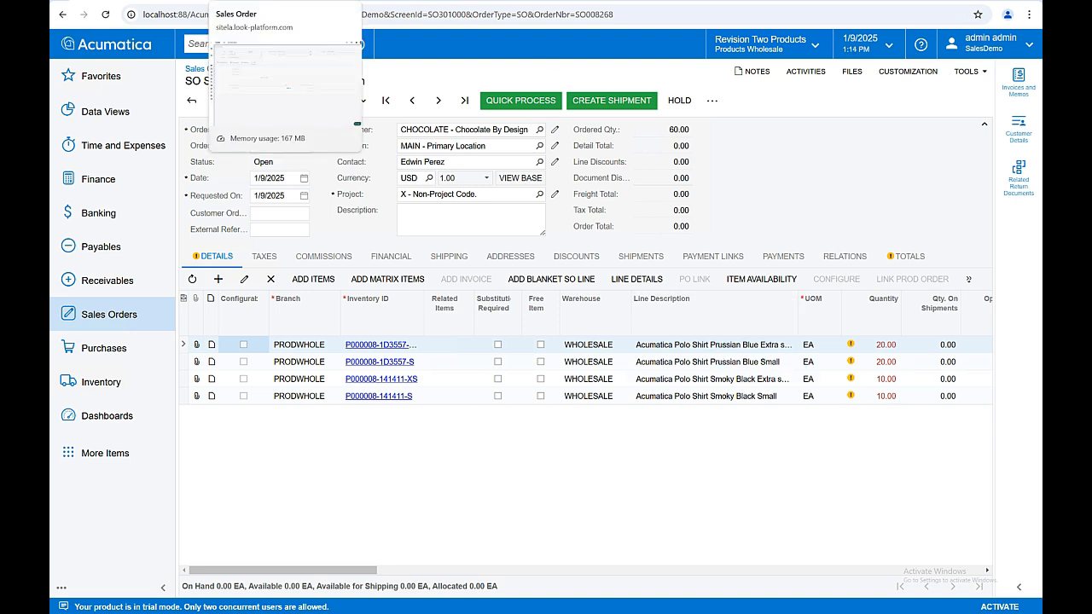
Step: Switch back to Look, open P000008 in the Acumatica Product app, and review its variant inventory and its sales by color and size
{"action": "left_click", "coordinate": [256, 0]}
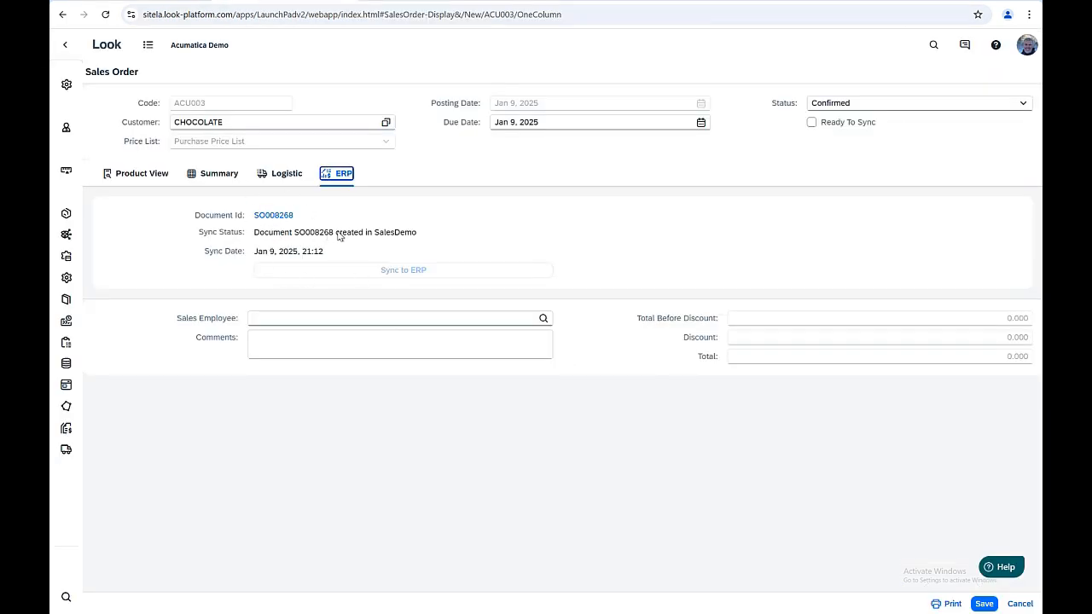
{"action": "left_click", "coordinate": [109, 46]}
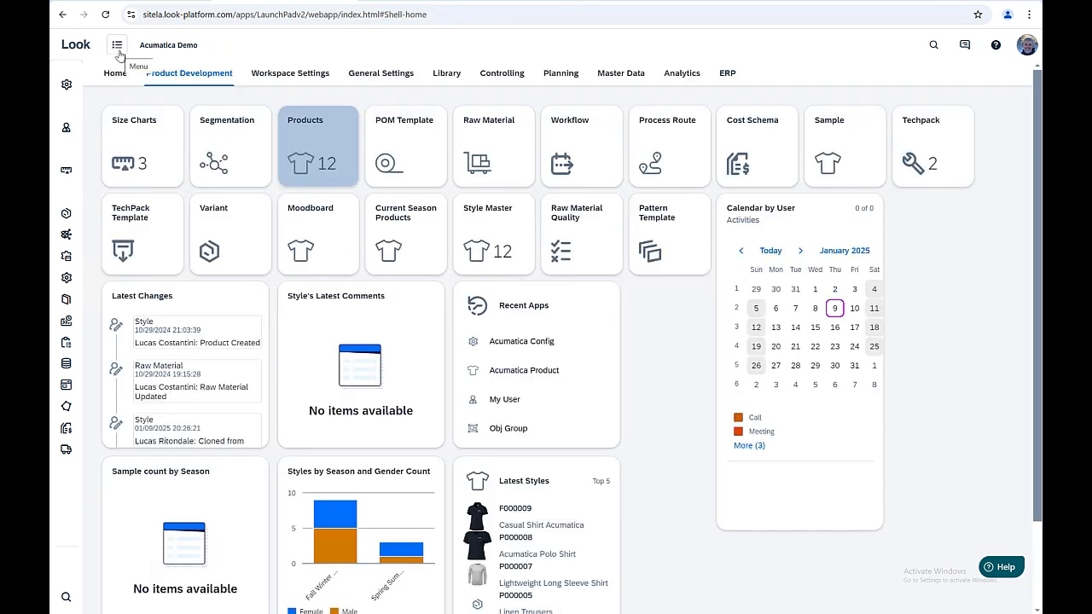
{"action": "left_click", "coordinate": [525, 517]}
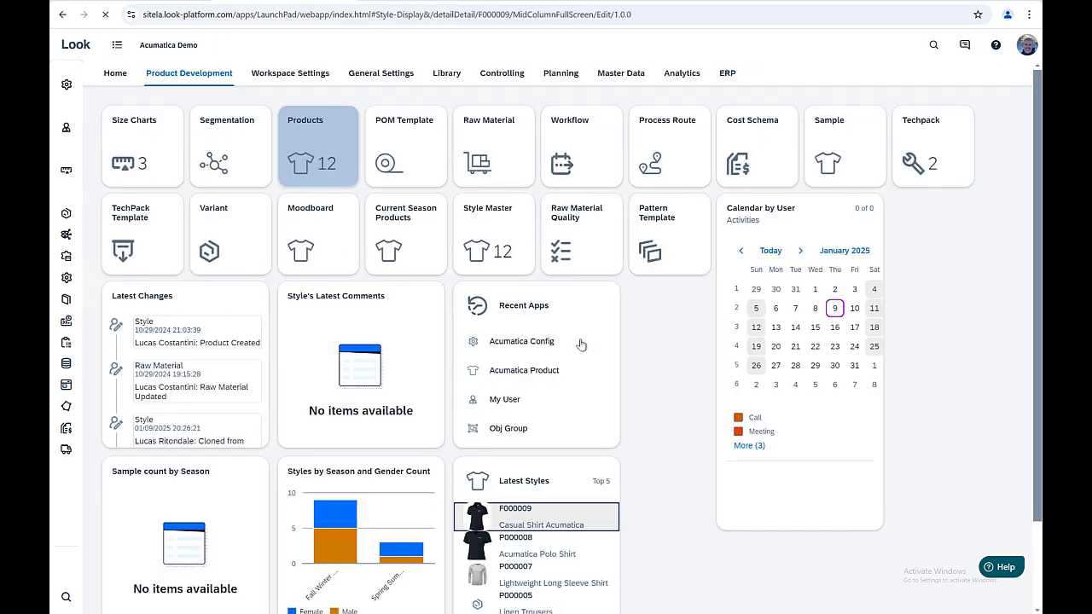
{"action": "left_click", "coordinate": [689, 79]}
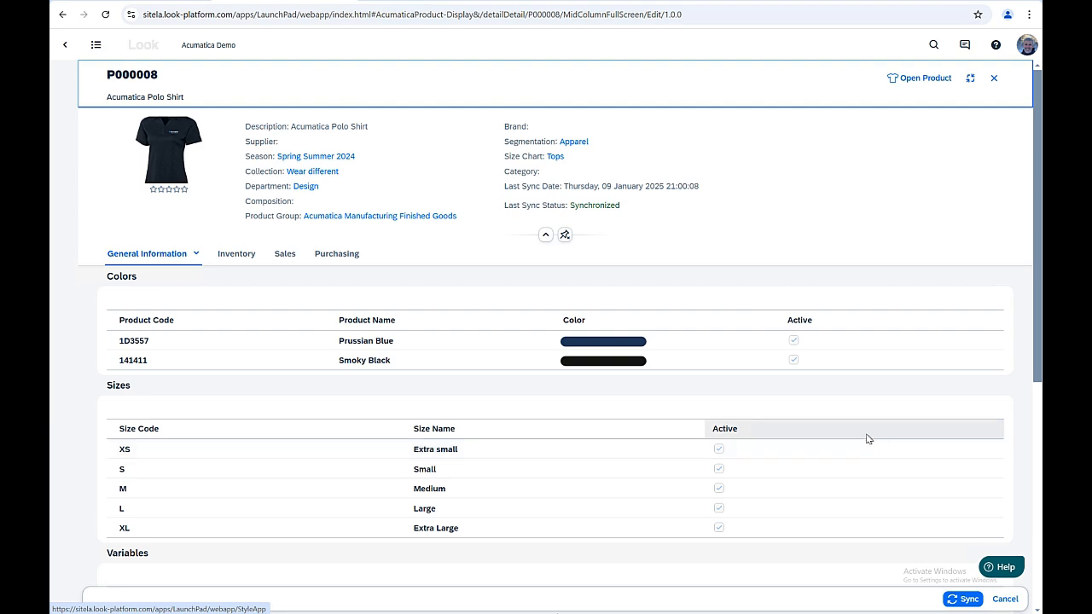
{"action": "left_click", "coordinate": [243, 255]}
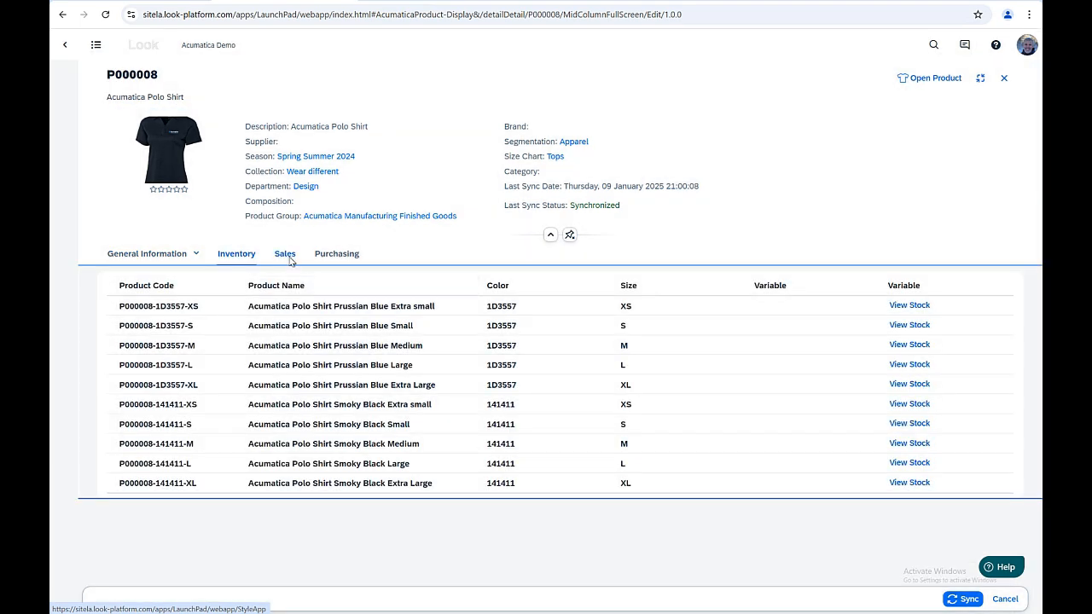
{"action": "left_click", "coordinate": [288, 257]}
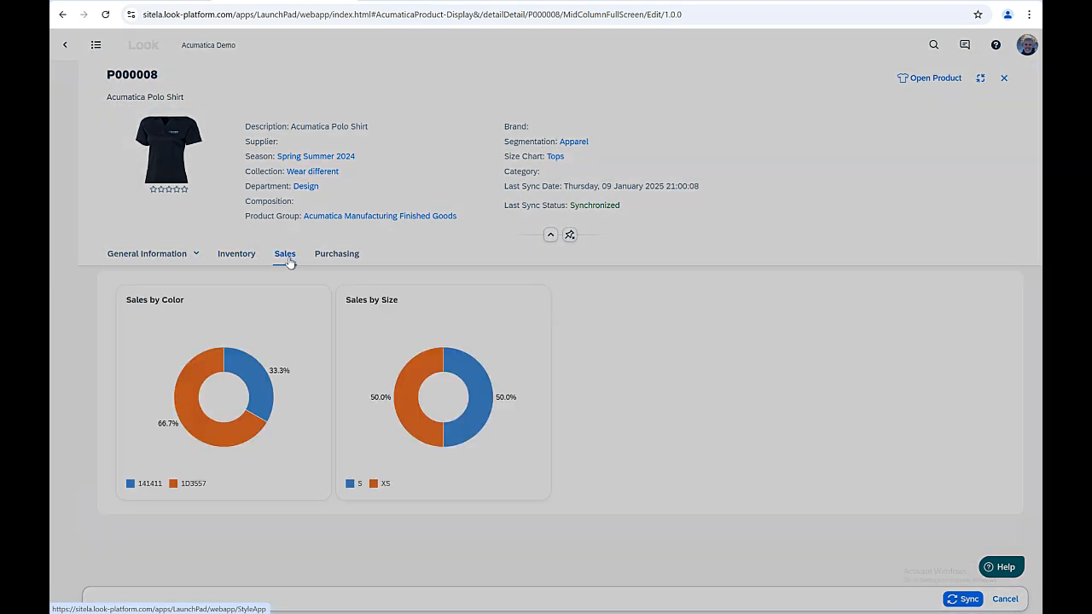